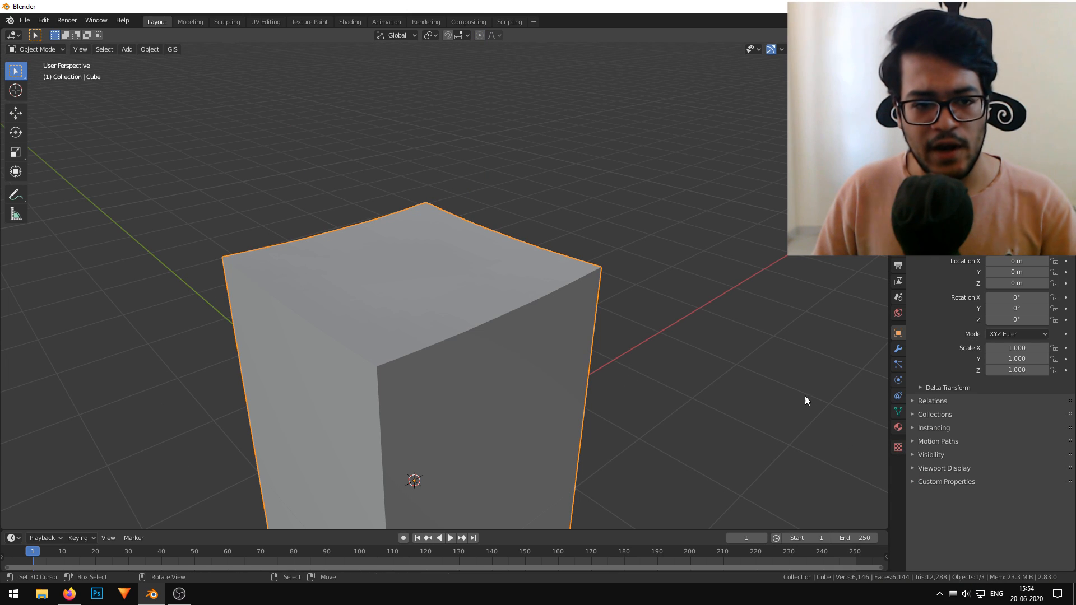
Enable Auto Smooth at 30° for the tall cube and shade it smooth.
left_click(898, 412)
left_click(920, 419)
left_click(931, 433)
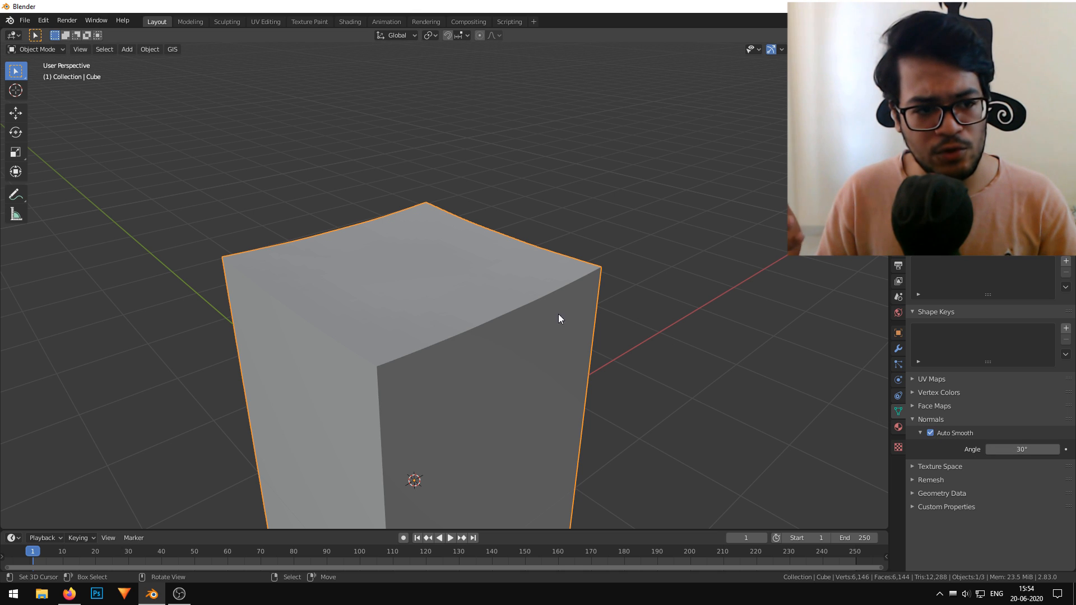
left_click(152, 49)
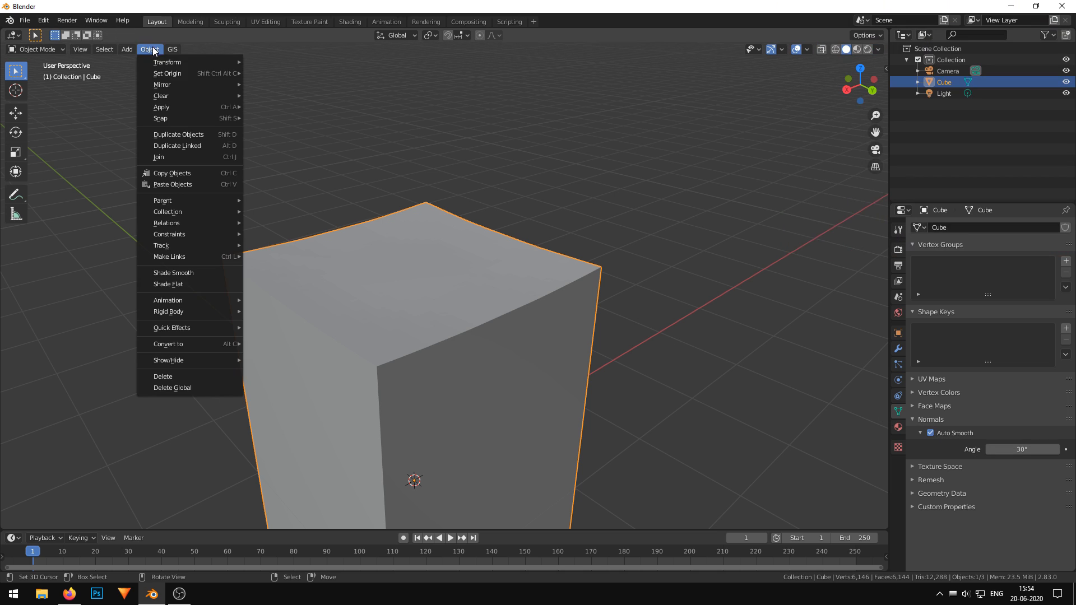
left_click(179, 273)
middle_click_drag(559, 310, 437, 260)
scroll(557, 322, "down", 3)
Add a Bevel modifier to the cube, with Depth as the width type and Angle as the limit method.
left_click(898, 348)
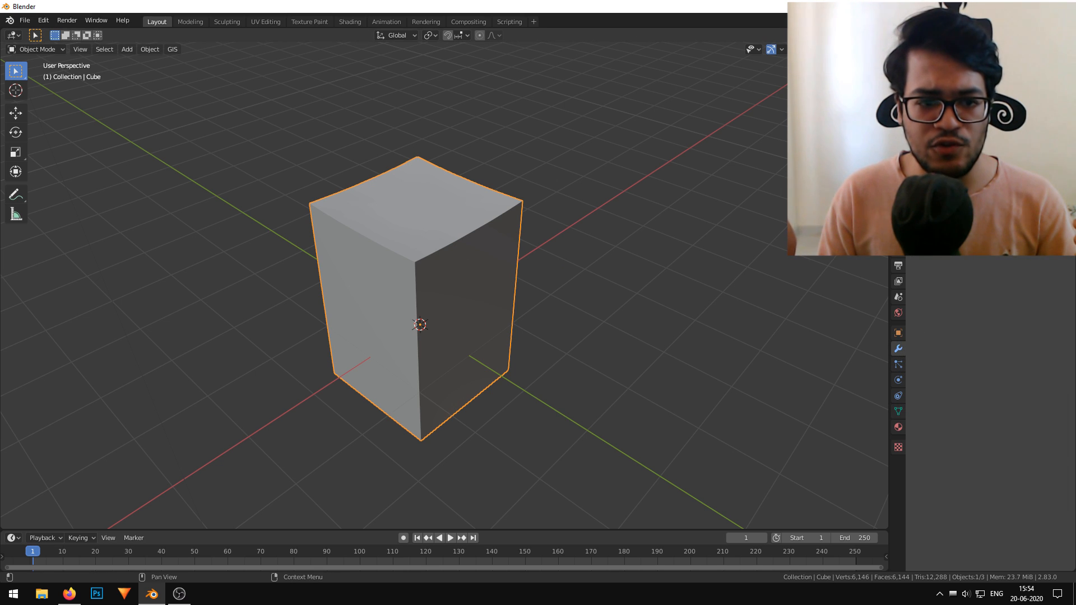
left_click(964, 226)
left_click(852, 263)
scroll(439, 272, "up", 4)
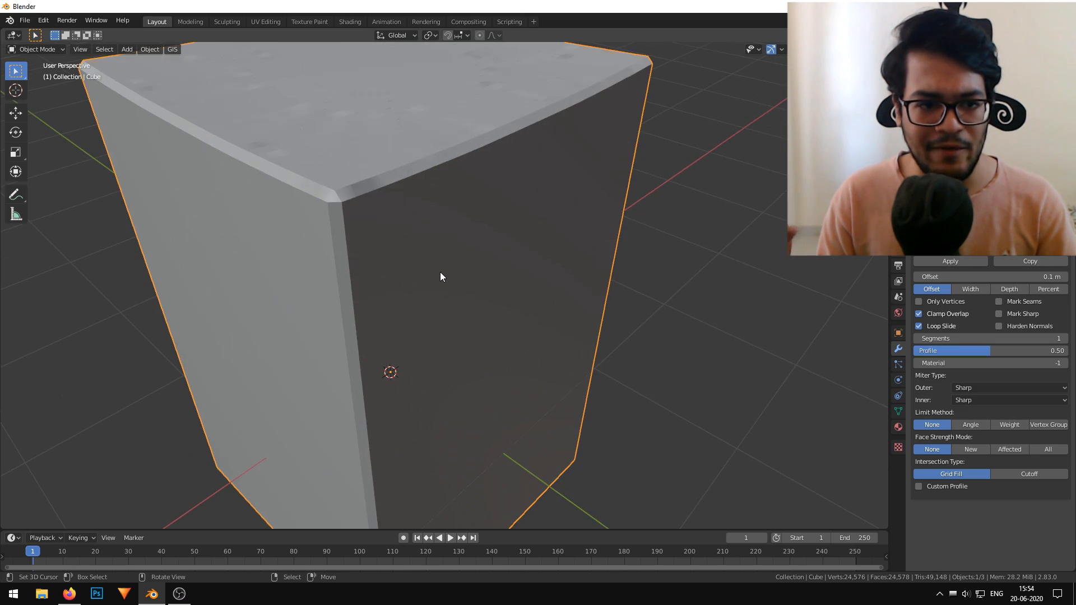
scroll(480, 355, "down", 2)
scroll(694, 328, "up", 4)
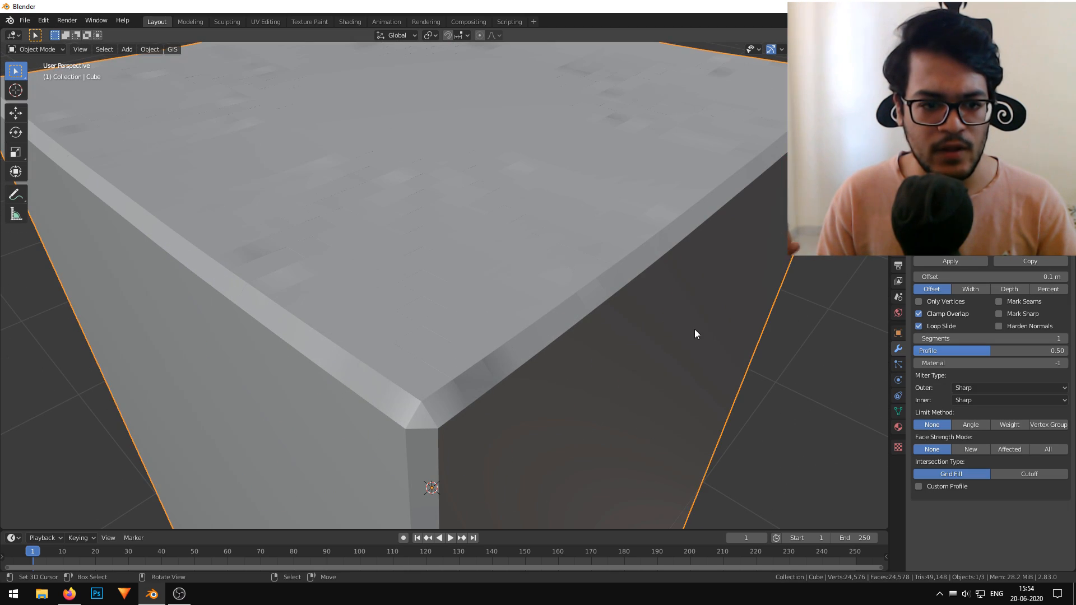
left_click(998, 291)
scroll(536, 288, "down", 6)
mouse_move(535, 288)
middle_mouse_down()
mouse_move(522, 273)
mouse_move(550, 281)
middle_mouse_up()
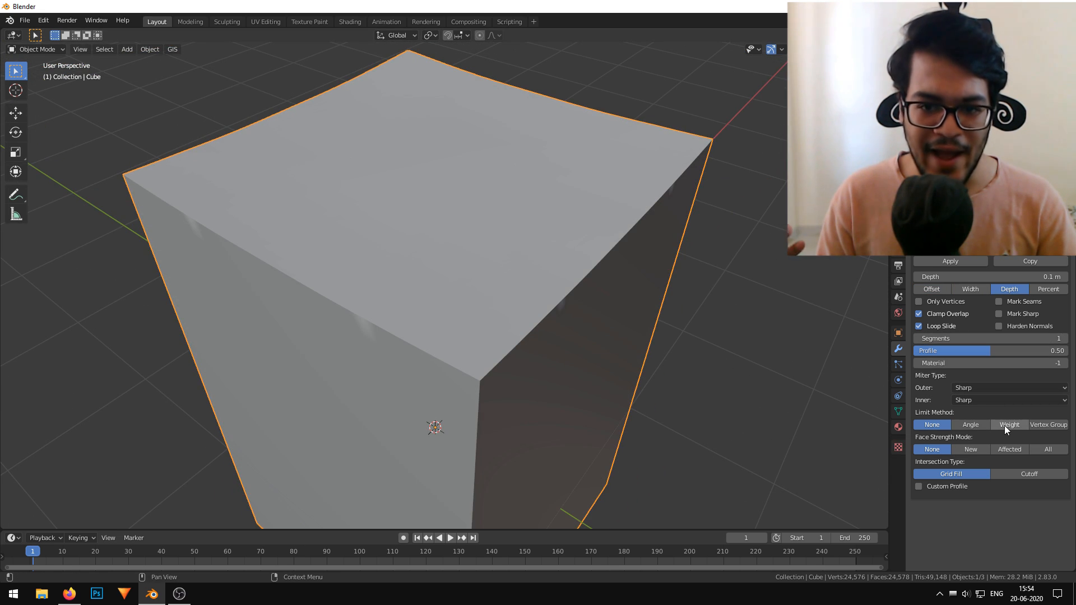
left_click(967, 426)
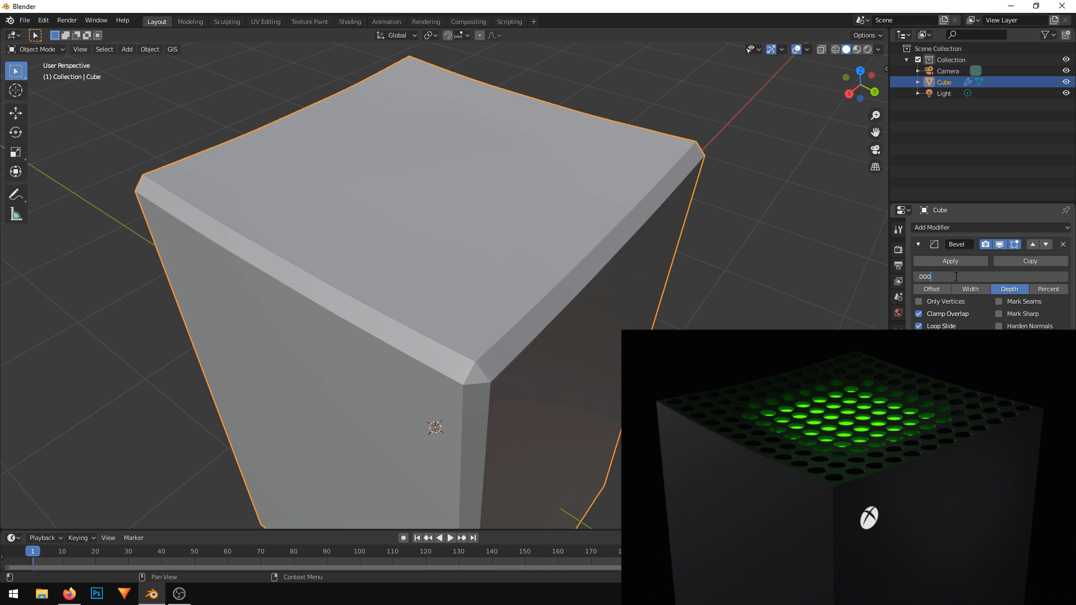
Set the bevel depth to 0.0009 m.
key("Return")
scroll(440, 290, "up", 8)
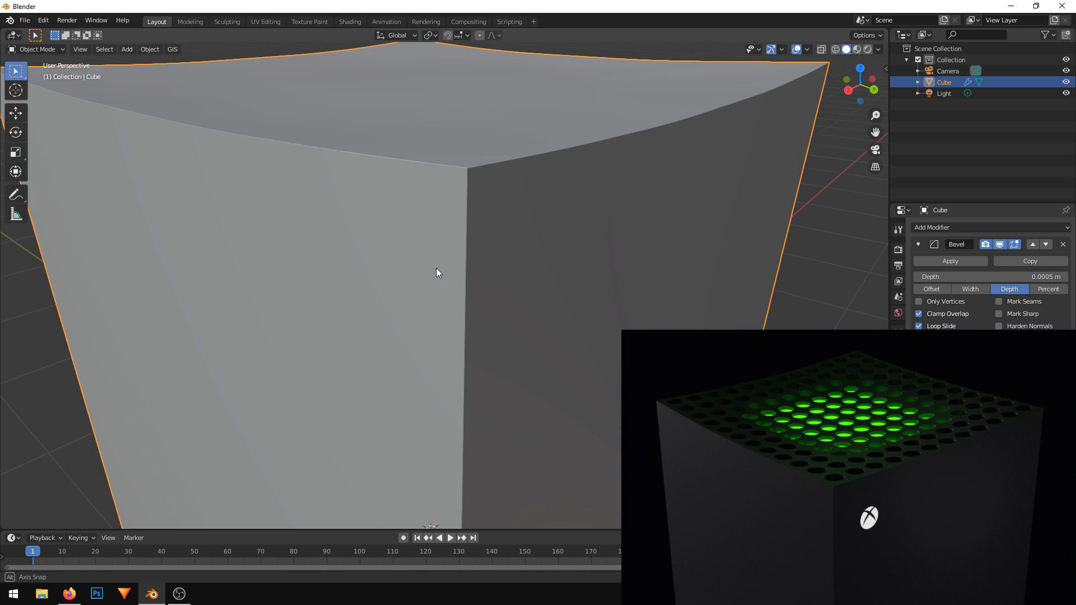
scroll(445, 286, "down", 5)
scroll(445, 287, "up", 3)
scroll(445, 287, "down", 3)
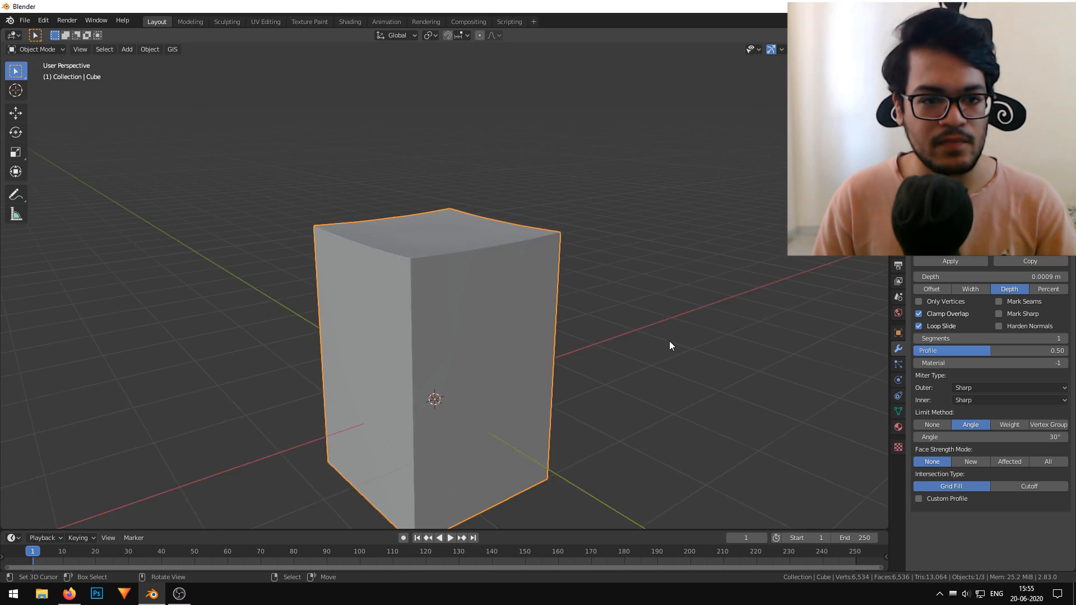
Add a plane at the origin and scale it up into a large ground surface around the cube.
mouse_move(671, 343)
middle_mouse_down()
mouse_move(697, 432)
mouse_move(684, 375)
mouse_move(717, 374)
mouse_move(669, 365)
middle_mouse_up()
scroll(670, 364, "down", 4)
key("shift+a")
left_click(384, 171)
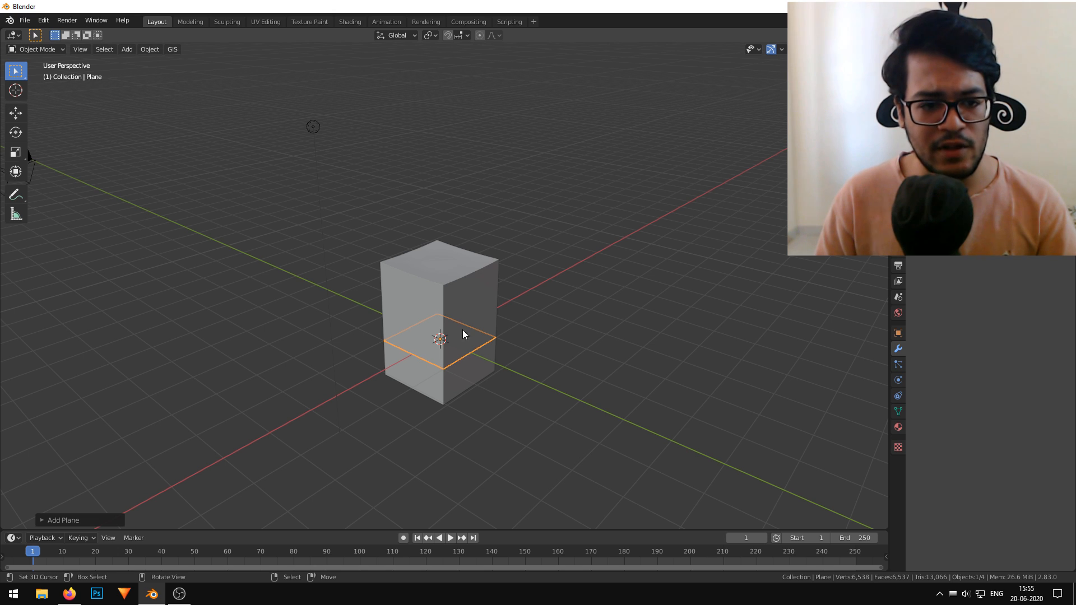
left_click(451, 283)
left_click(457, 361)
key("s")
left_click(328, 318)
Raise the cube about 1.017 m along Z so it stands on the ground plane, then deselect everything.
left_click(435, 298)
key("g")
key("z")
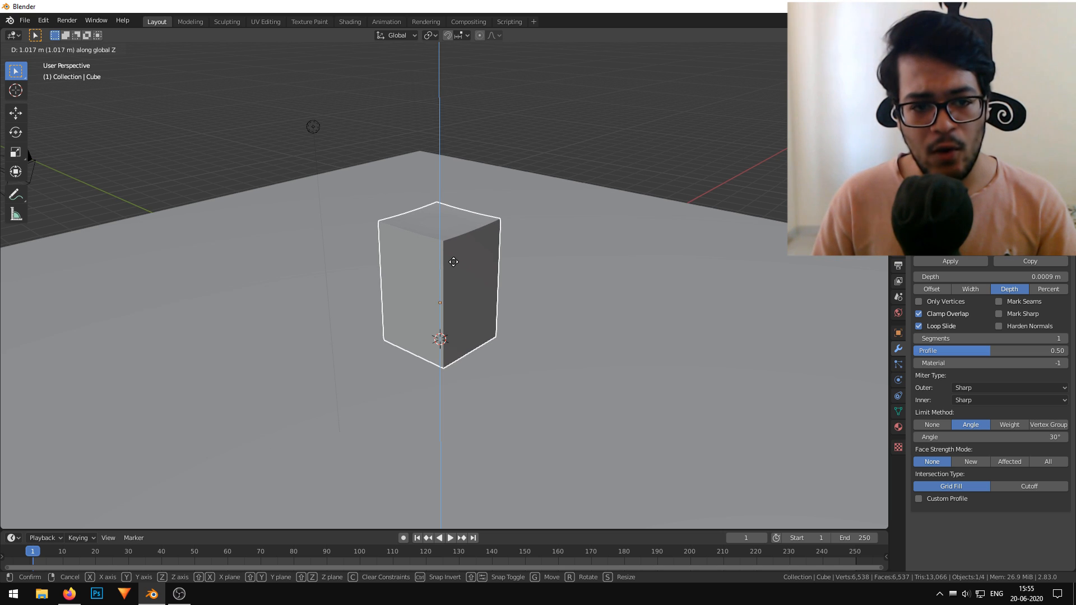
left_click(454, 263)
key("alt+a")
Change the scene light to a Sun with a strength of 3.
middle_click_drag(603, 287, 573, 293)
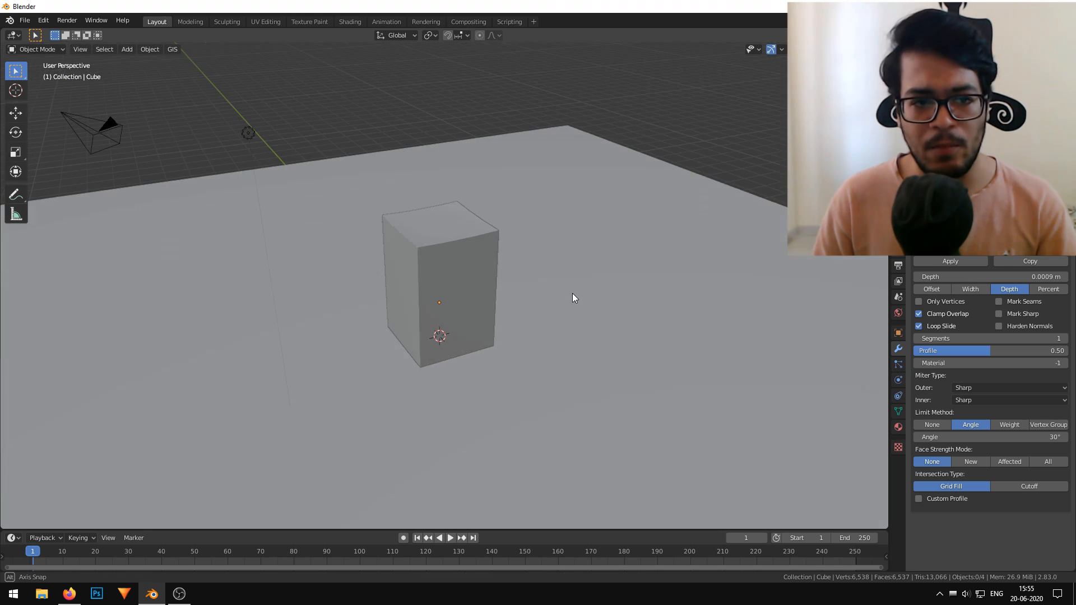
left_click(248, 136)
left_click(899, 380)
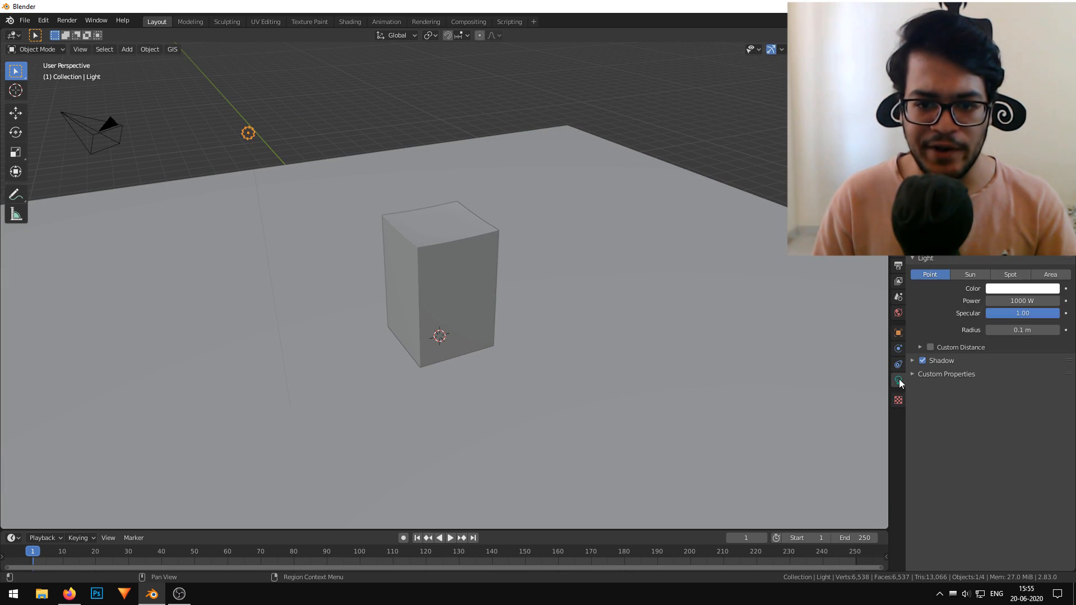
left_click(970, 274)
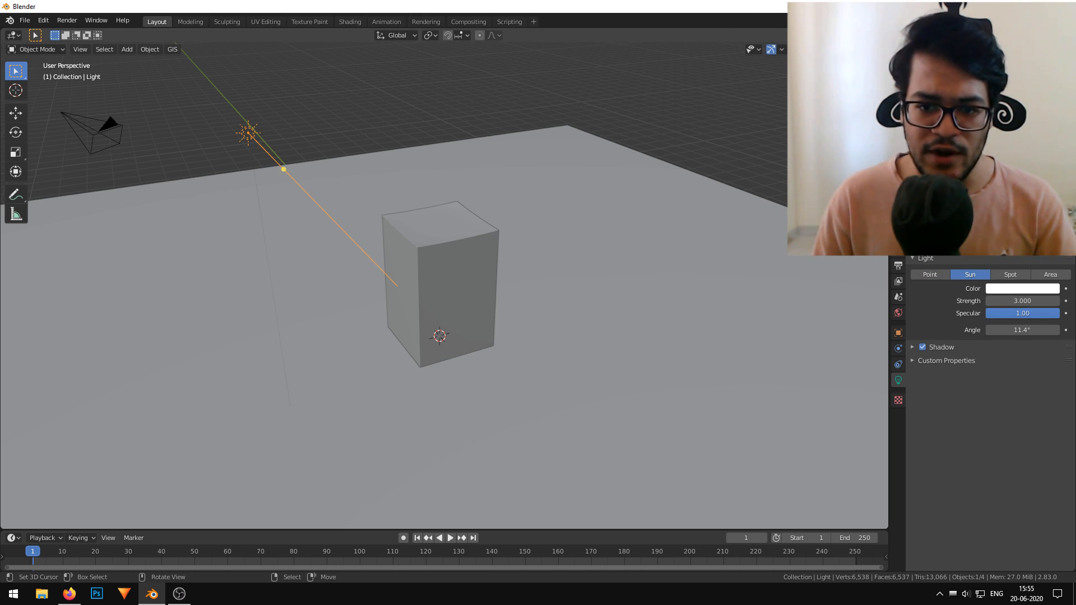
Switch to the camera view, lock the camera to the view, and reframe the box.
key("KP_0")
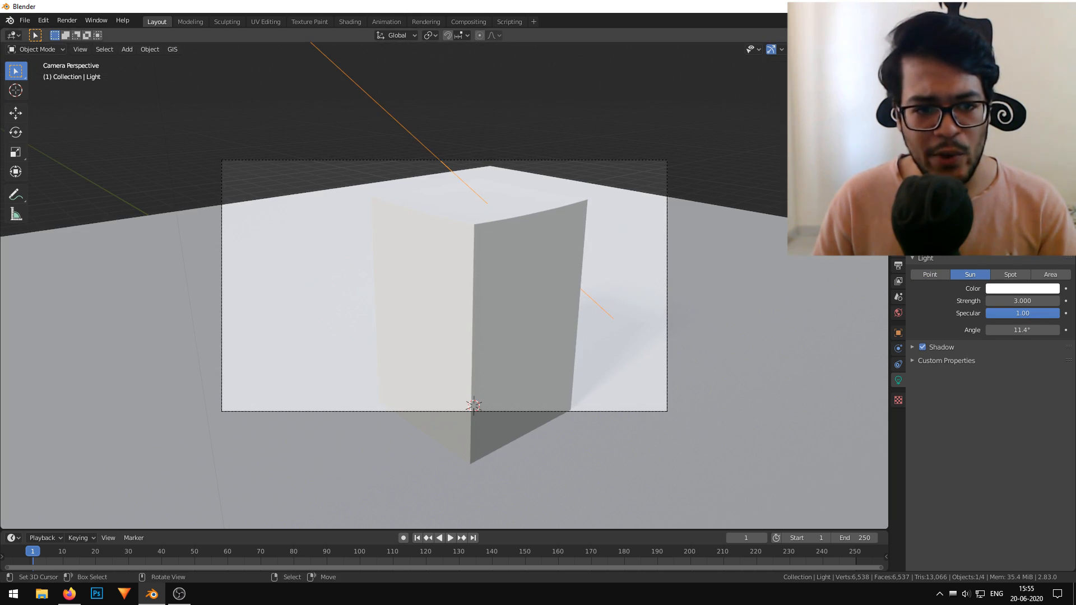
key("n")
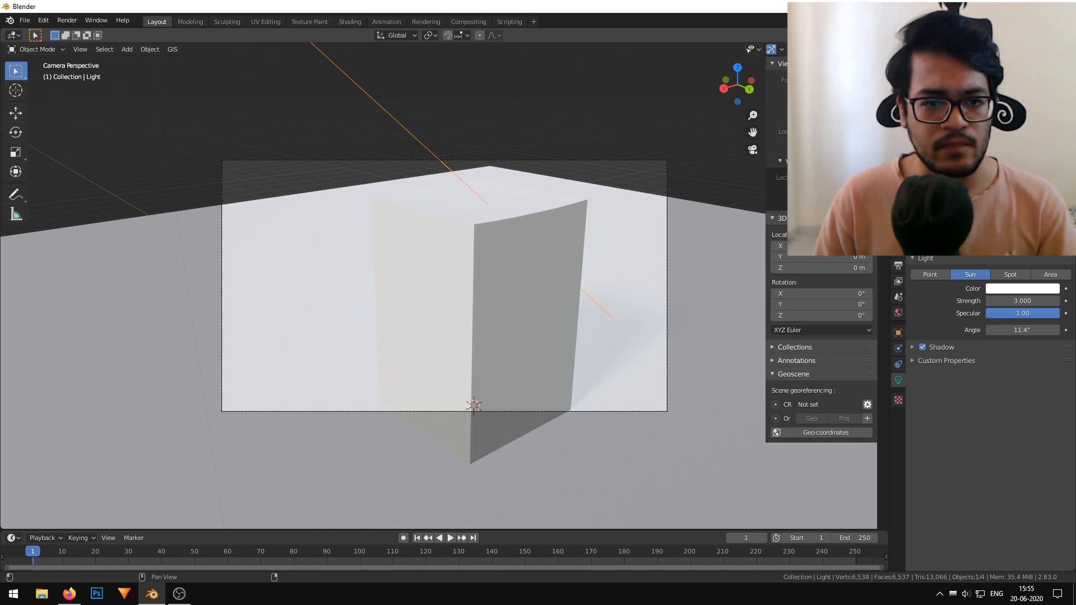
middle_click_drag(627, 284, 590, 276, "shift")
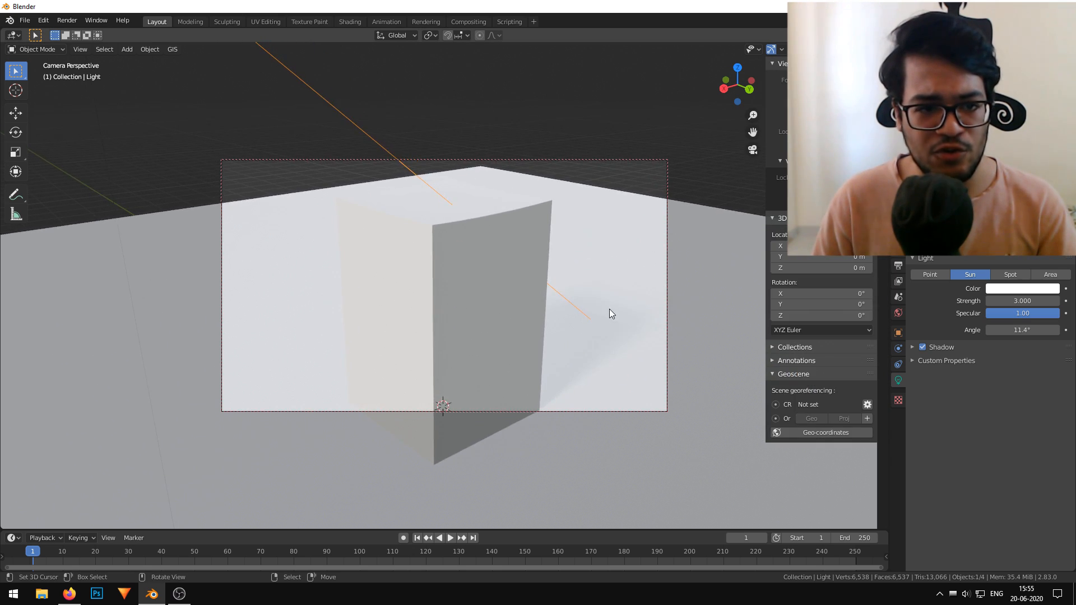
middle_click_drag(610, 313, 611, 349)
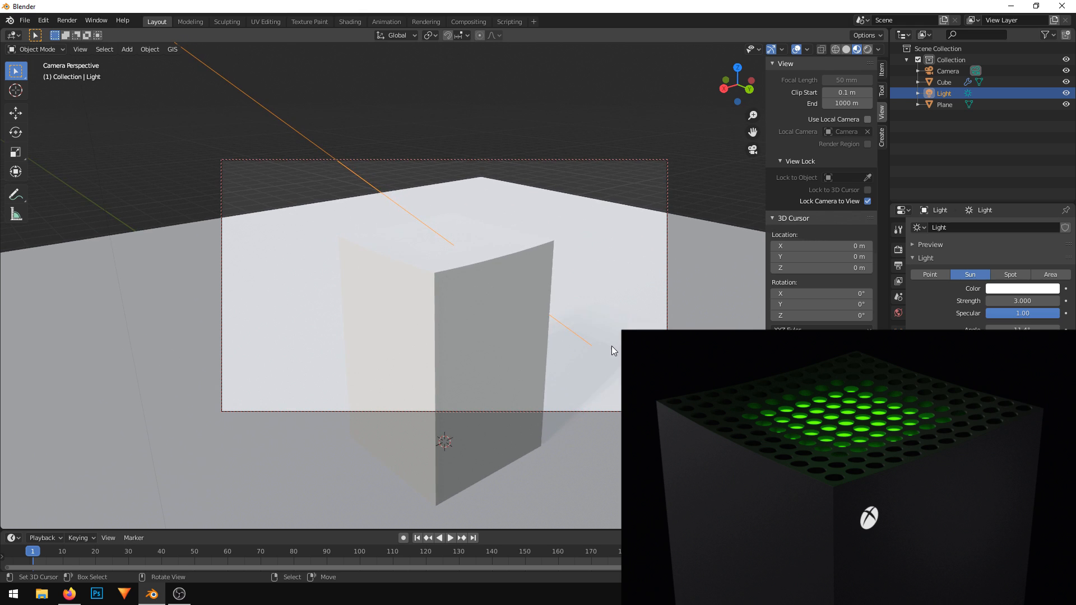
Scale up the ground plane by about 2.2 so it fills the camera frame.
left_click(611, 349)
key("s")
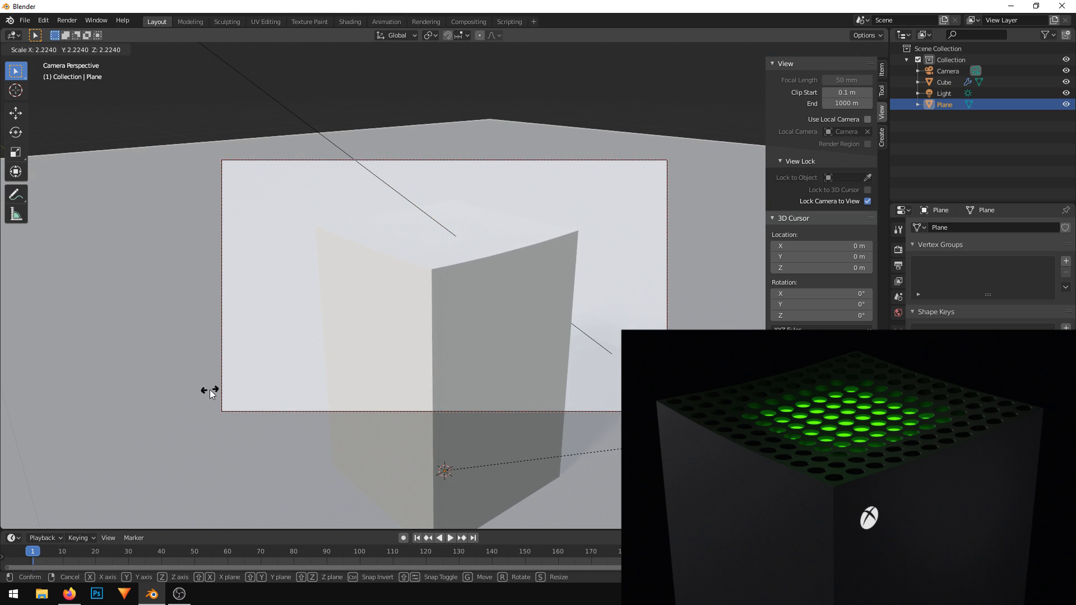
left_click(211, 389)
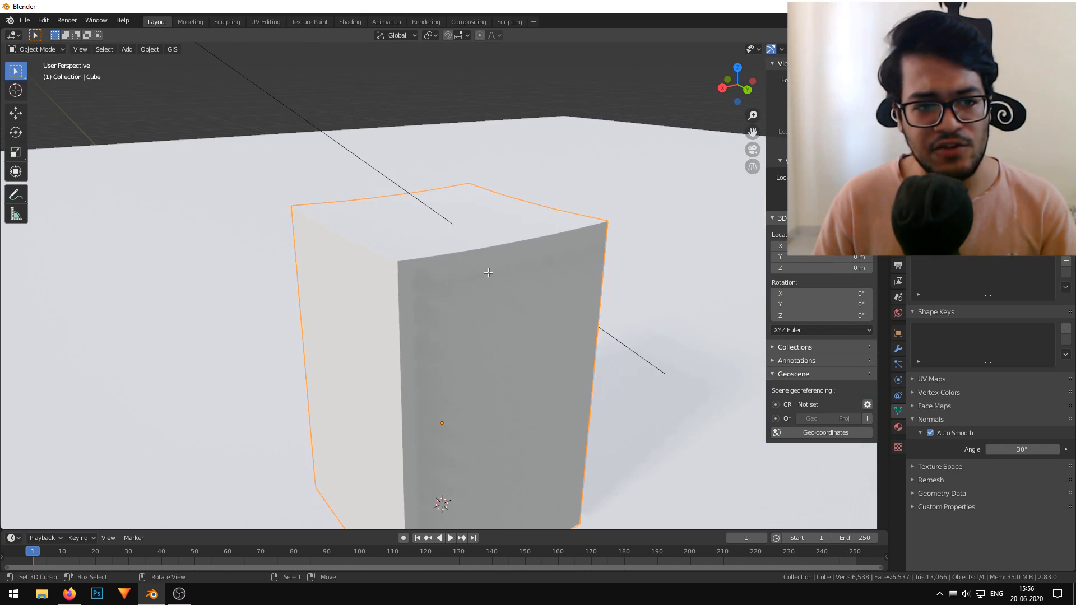
key("Tab")
middle_click_drag(434, 296, 540, 320)
scroll(468, 363, "down", 4)
key("Tab")
scroll(467, 318, "up", 5)
scroll(503, 336, "down", 3)
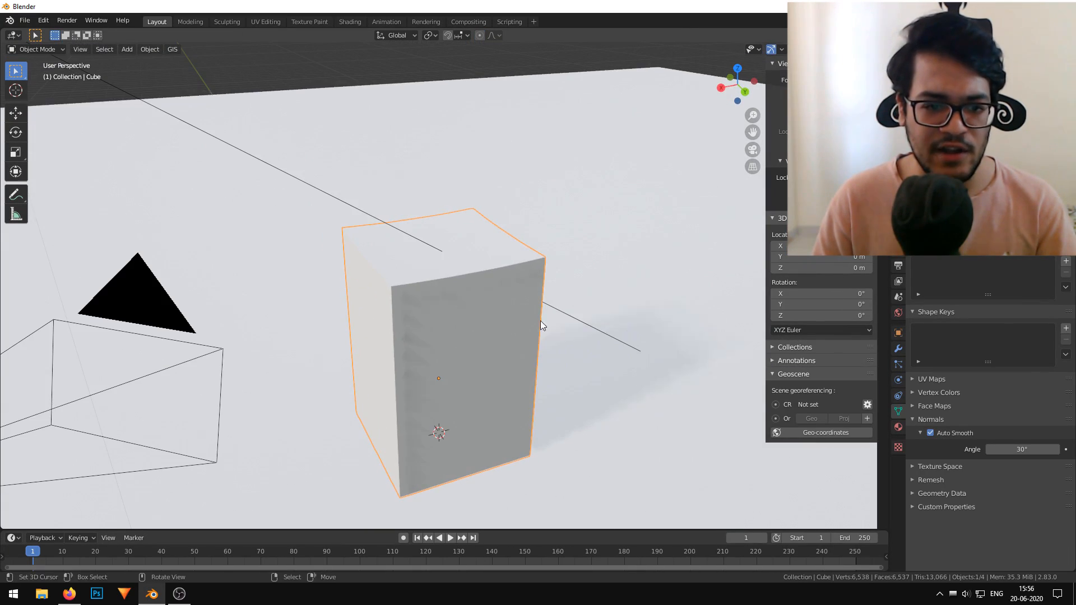
Darken the base color of the cube's material to near black.
left_click(898, 428)
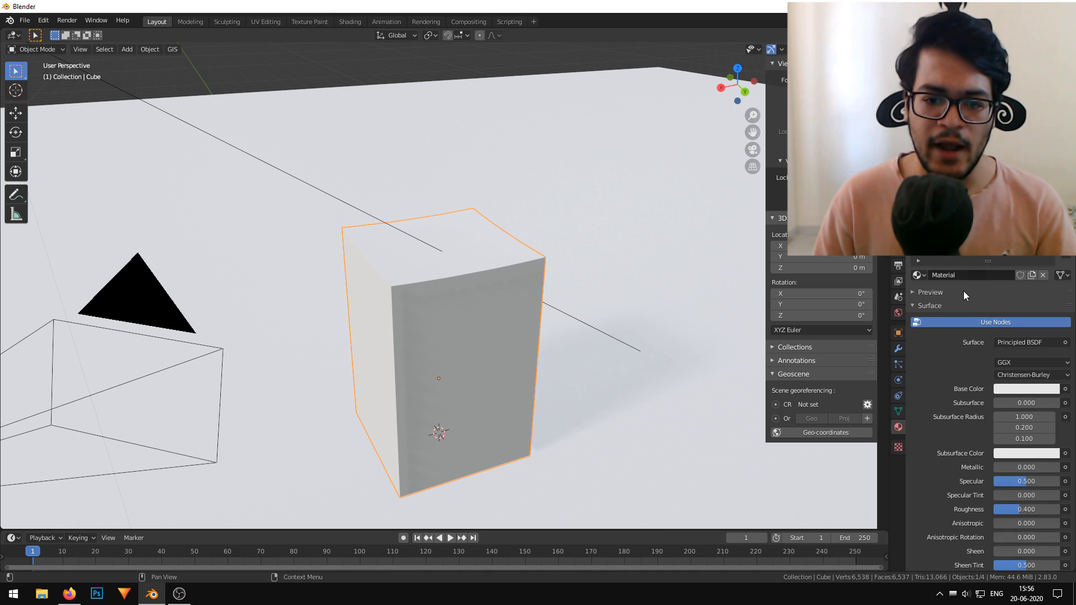
left_click(1032, 388)
left_click_drag(1052, 282, 1051, 300)
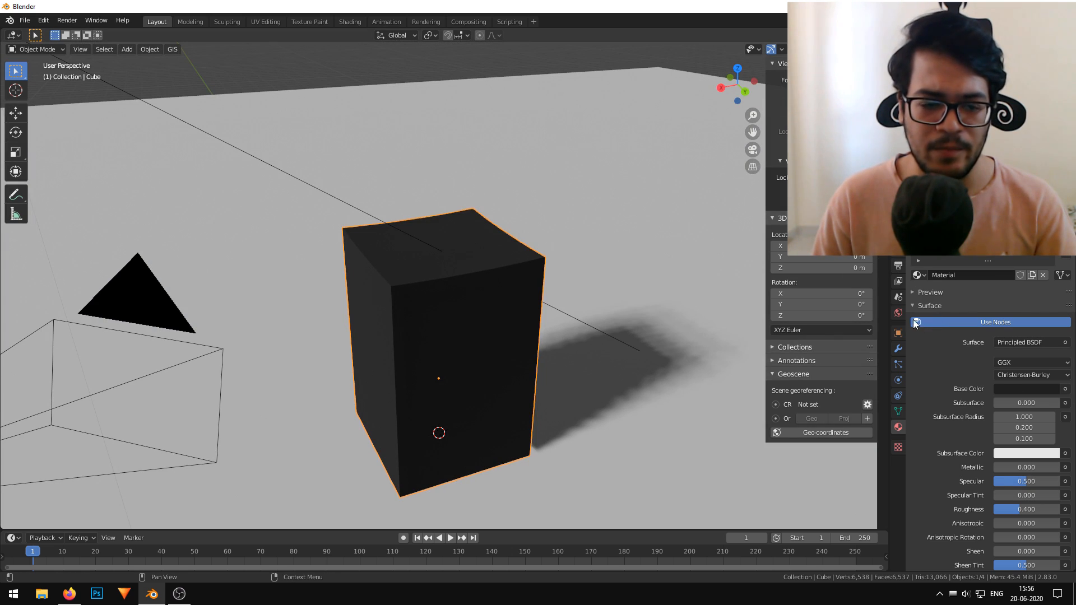
Set the render engine to Cycles.
left_click(899, 265)
left_click(1032, 275)
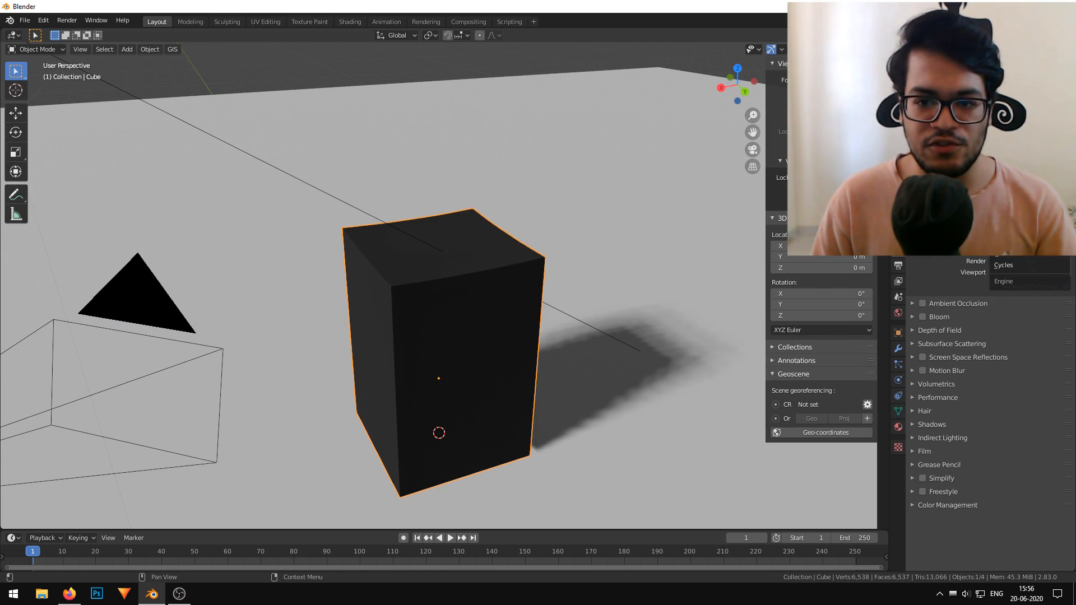
left_click(1007, 267)
Lower the specular of the cube's material to 0.125 while viewing it through the camera.
left_click(898, 281)
left_click(898, 296)
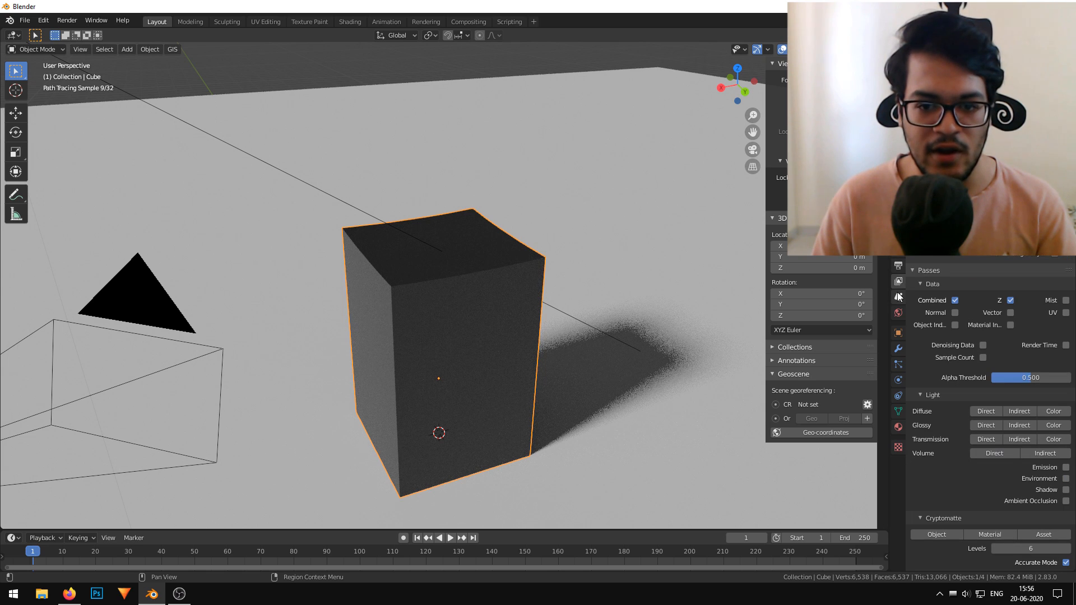
left_click(898, 427)
left_click(1034, 357)
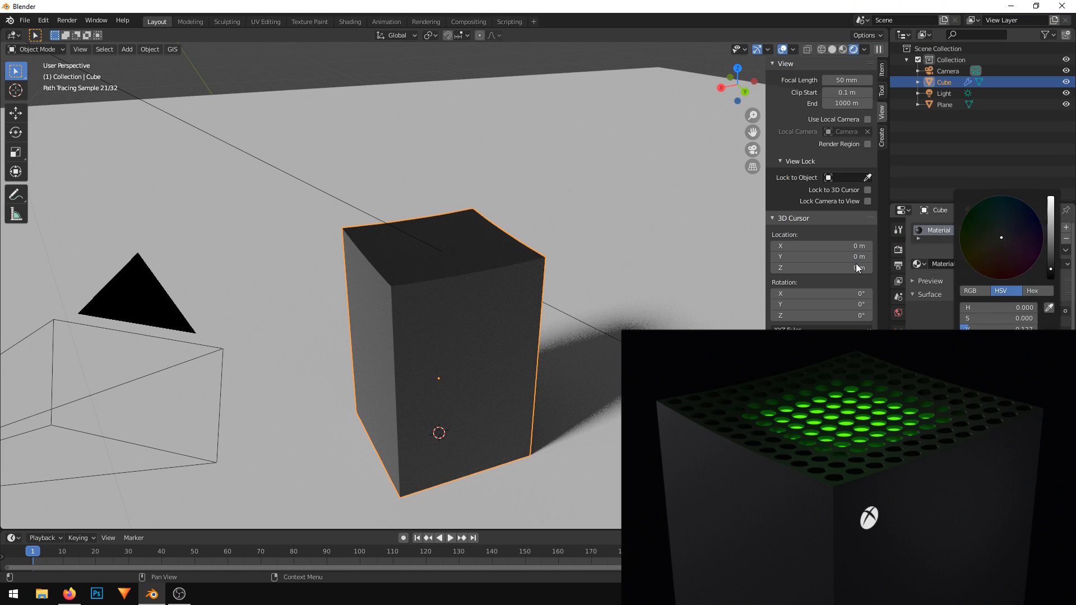
key("KP_0")
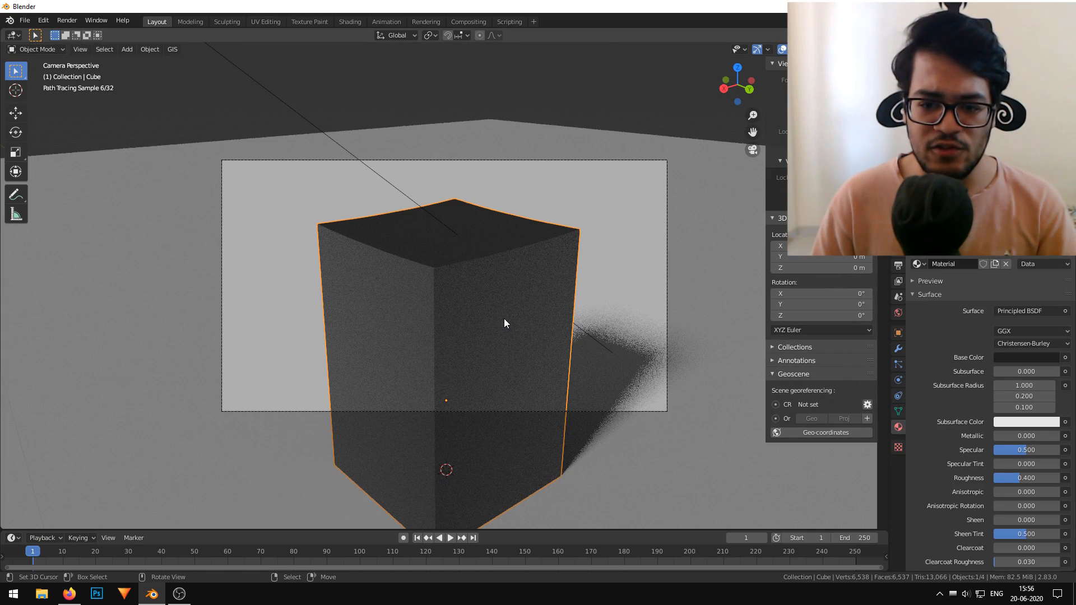
scroll(504, 318, "up", 2)
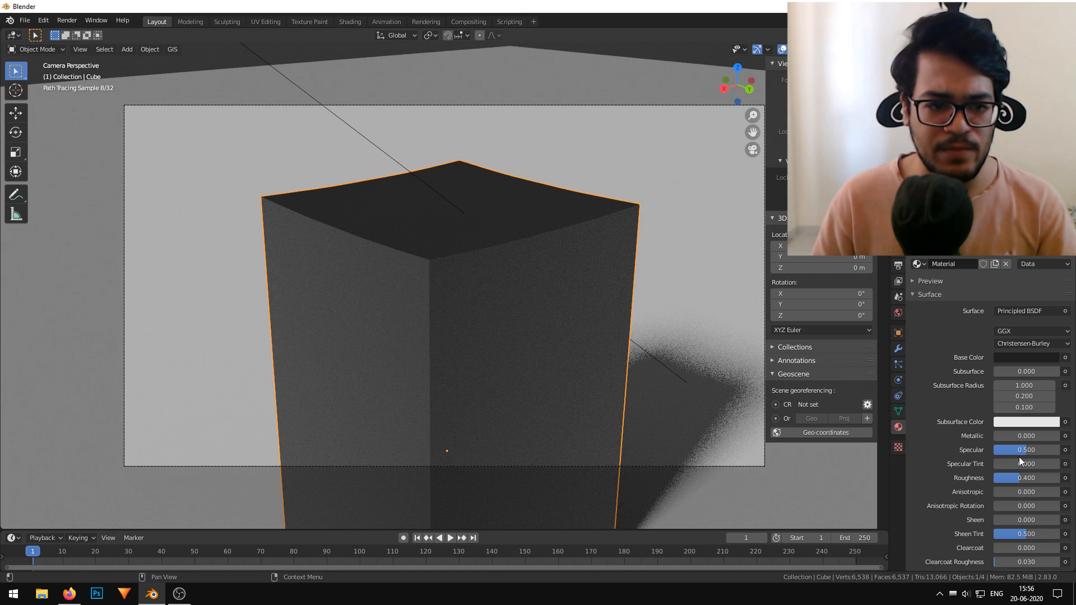
left_click_drag(1019, 453, 995, 451)
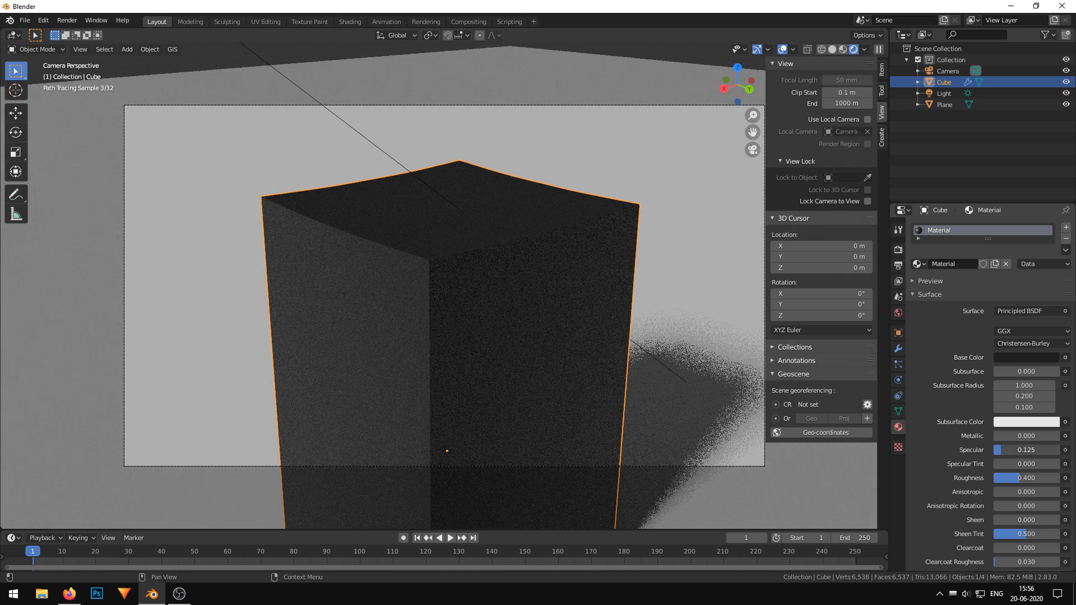
Add a cylinder mesh, raise it along Z towards the box's top, and scale it down.
key("shift+a")
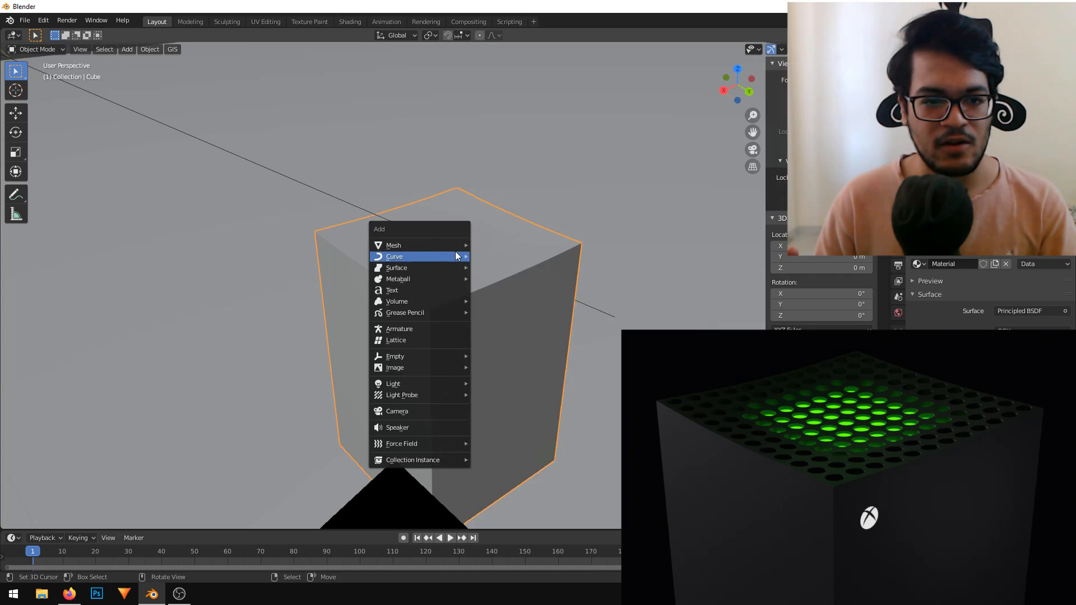
mouse_move(413, 192)
left_click(500, 250)
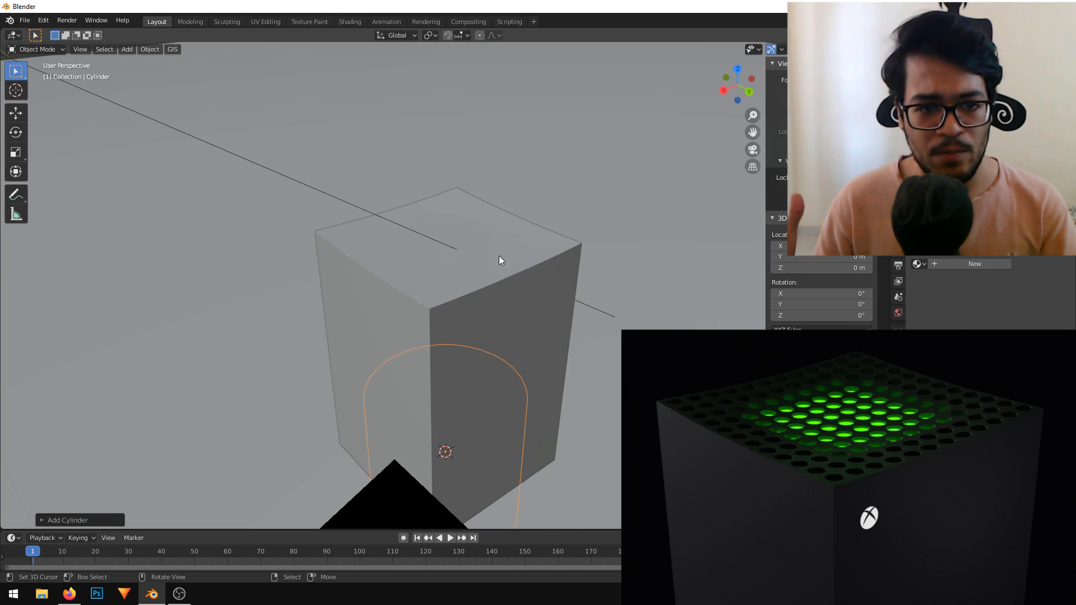
key("g")
key("z")
left_click(540, 276)
key("s")
left_click(508, 290)
Move the cylinder from the center towards a corner of the box's top face, working in top view.
key("KP_7")
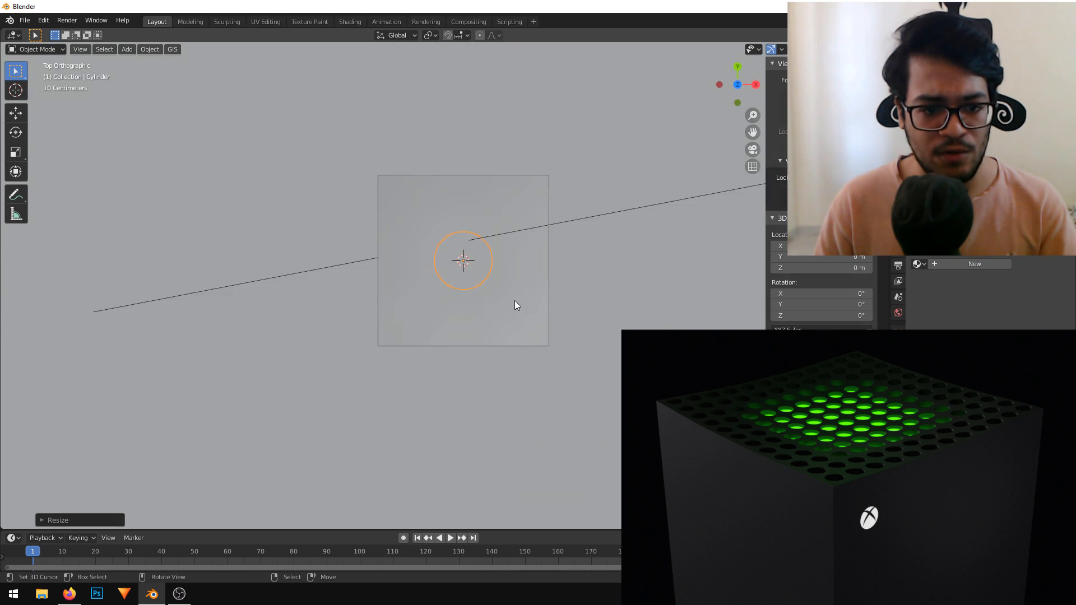
scroll(513, 301, "up", 4)
middle_click_drag(513, 300, 399, 388, "shift")
key("g")
left_click(482, 268)
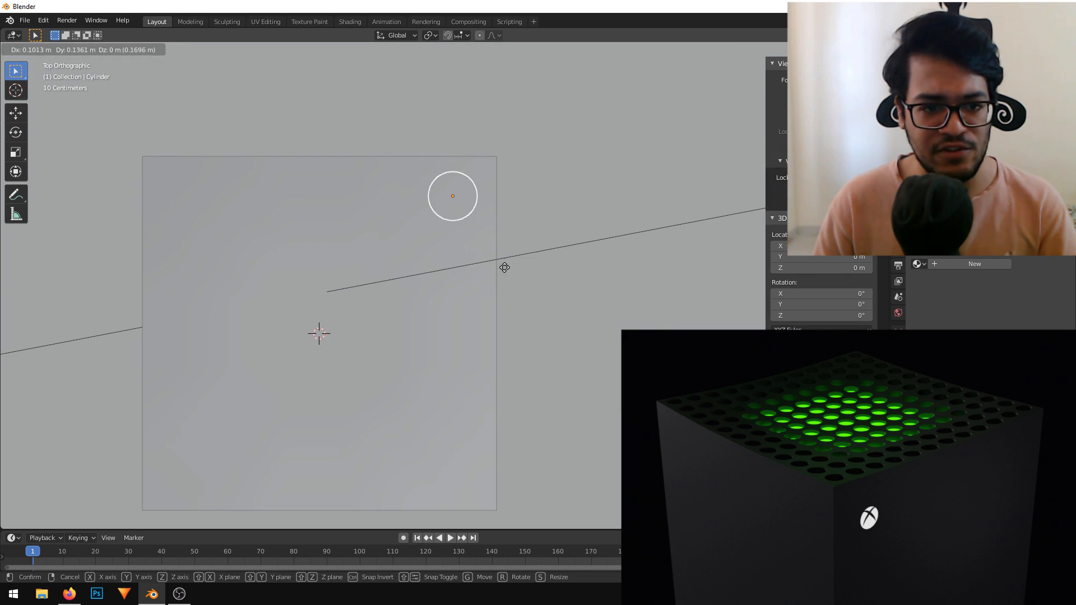
Shrink the cylinder to hole size in top view and fine-tune its position near the corner of the box.
middle_click_drag(482, 268, 473, 288)
key("KP_7")
key("s")
left_click(533, 293)
key("g")
left_click(545, 276)
key("g")
key("g")
left_click(542, 277)
Move the cylinder vertically and stretch it along Z so it passes through the box's top face.
middle_click_drag(552, 325, 483, 274)
key("g")
key("z")
left_click(513, 166)
scroll(499, 241, "down", 5)
key("s")
key("z")
left_click(570, 248)
Shade the cylinder smooth and enable Auto Smooth for its normals.
scroll(583, 297, "up", 6)
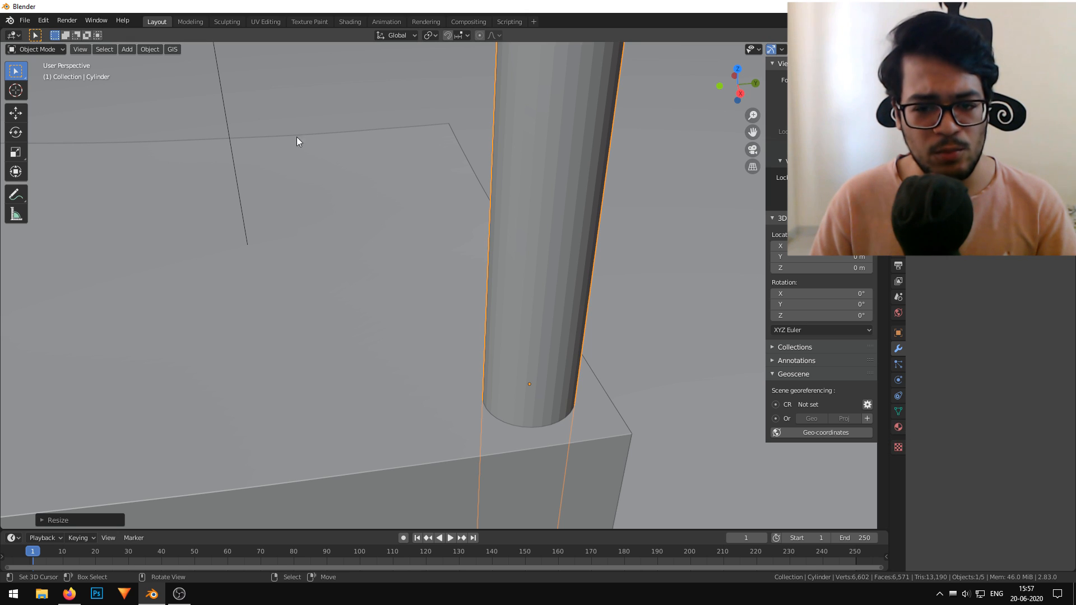
left_click(149, 49)
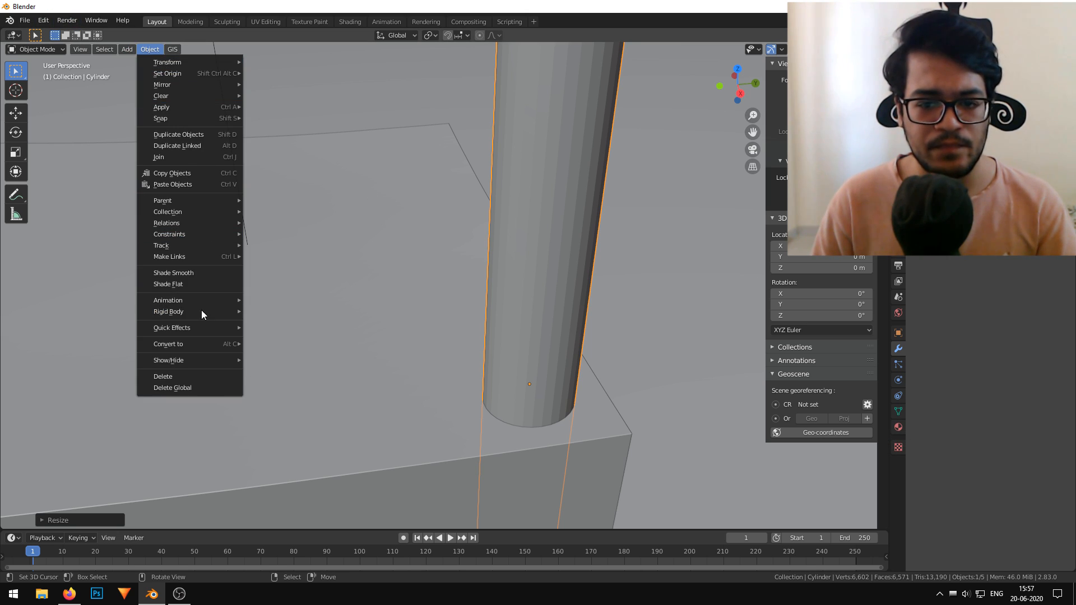
left_click(194, 274)
left_click(898, 413)
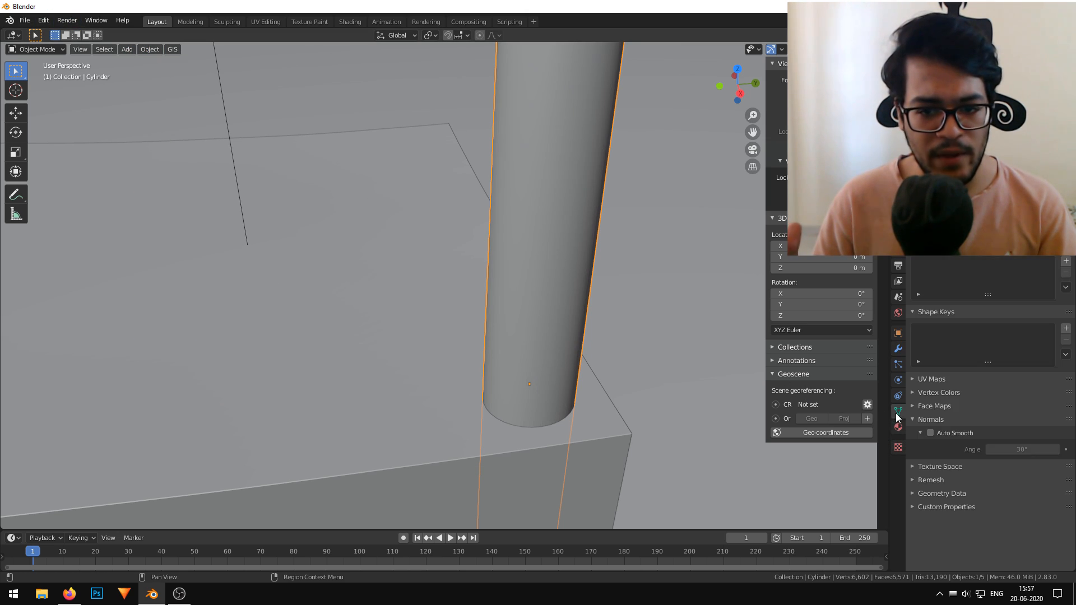
left_click(931, 433)
scroll(559, 347, "down", 6)
middle_click_drag(522, 312, 514, 322)
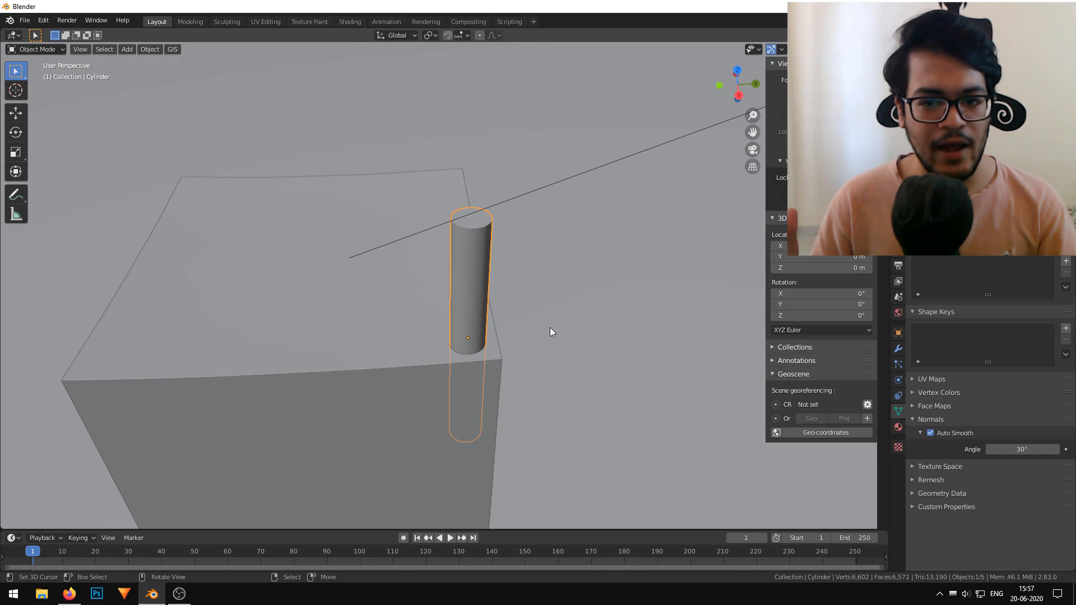
Add an Array modifier to the cylinder with a relative X offset of -1.8 and a count of 12.
left_click(897, 349)
left_click(953, 227)
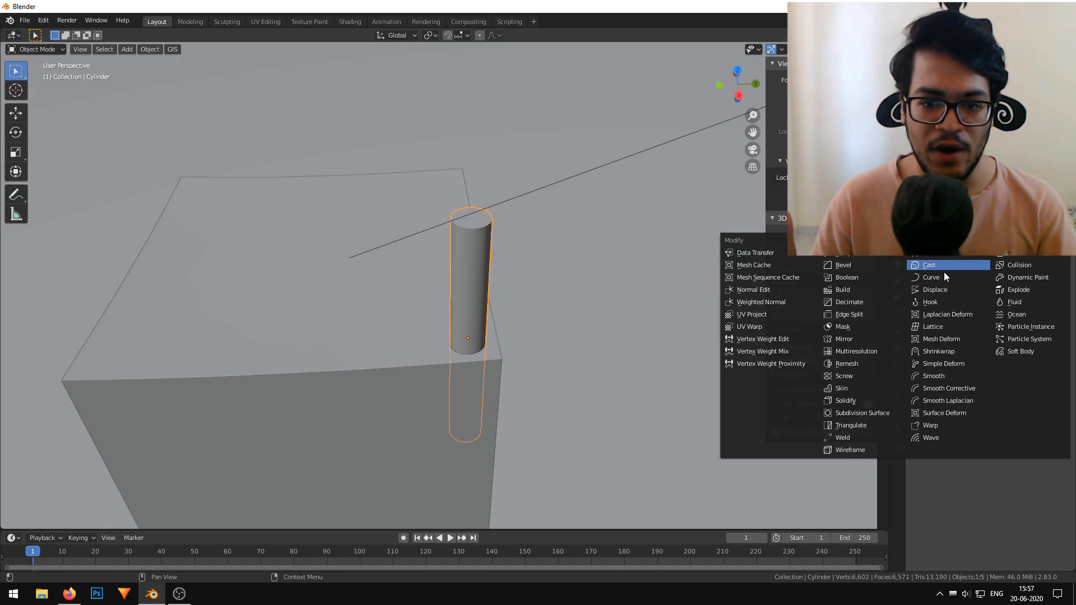
left_click(845, 252)
middle_click_drag(460, 210, 457, 263)
left_click(1029, 319)
type("-1.8")
key("Return")
middle_click_drag(493, 359, 538, 387)
left_click(1035, 286)
type("12")
key("Return")
middle_click_drag(689, 303, 637, 264)
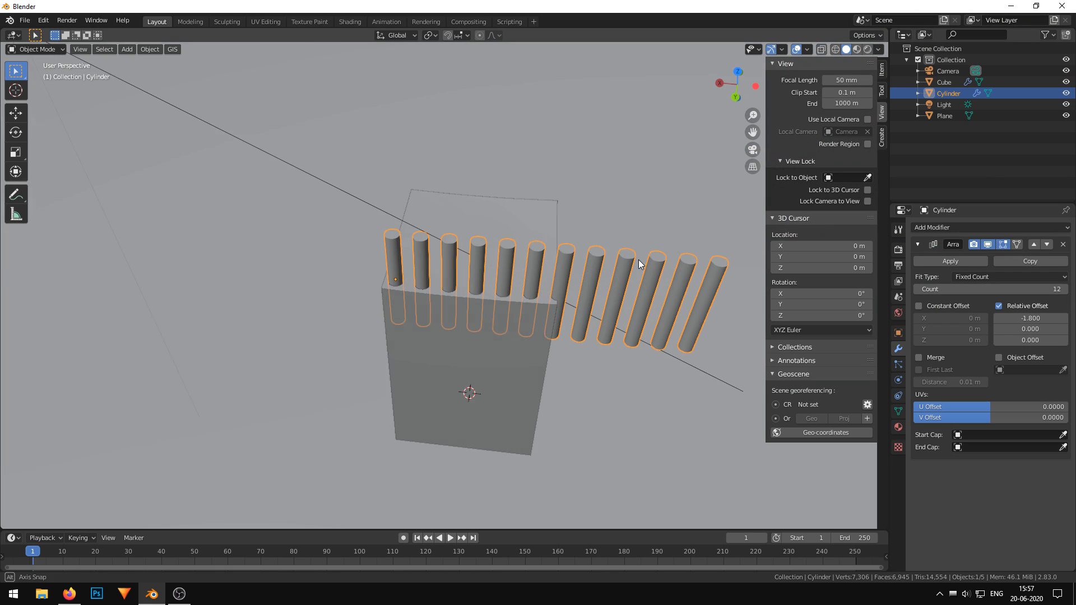
Resize the cylinder's mesh in Edit Mode and turn off proportional editing.
left_click(388, 281)
left_click(391, 252)
key("Tab")
key("s")
left_click(418, 335)
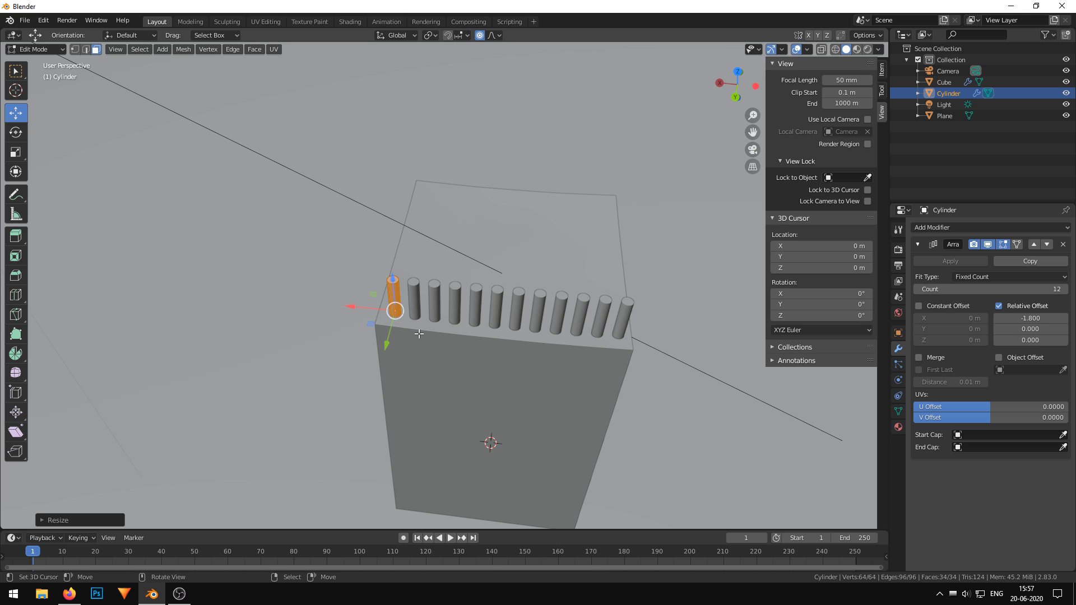
key("o")
Set the array's relative X offset to -1.4 and rescale the cylinders so the row fits along the box's top edge.
scroll(418, 335, "up", 2)
key("KP_7")
scroll(639, 185, "up", 2)
left_click_drag(648, 247, 648, 238)
left_click(1030, 318)
type("-1.4")
key("Return")
key("s")
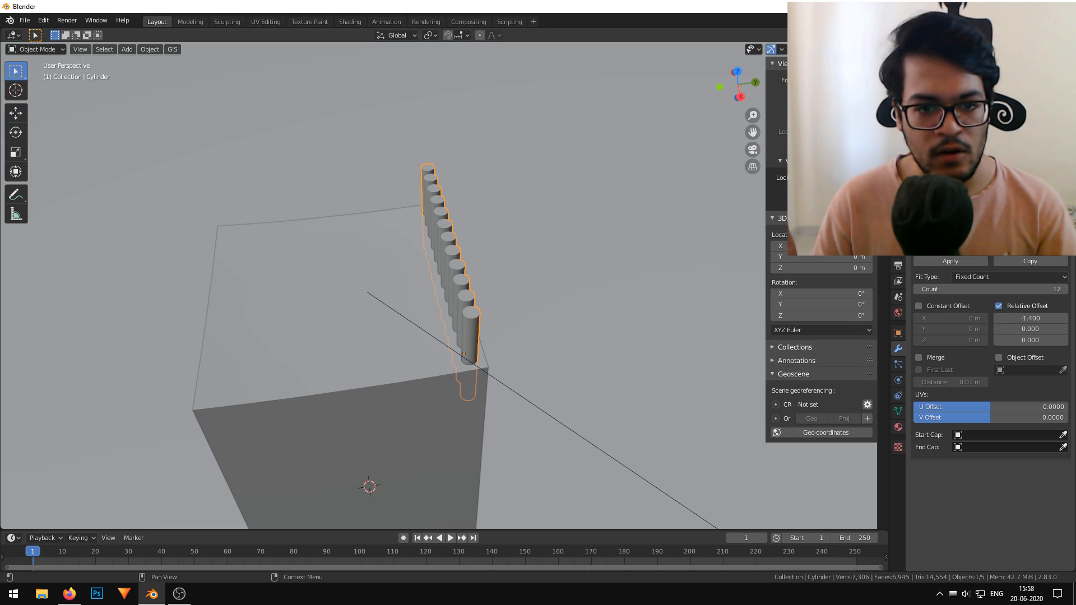
Add a second Array modifier to the cylinder row with relative offsets of X 0 and Y -1.4 and a count of 12.
left_click(950, 261)
left_click(947, 226)
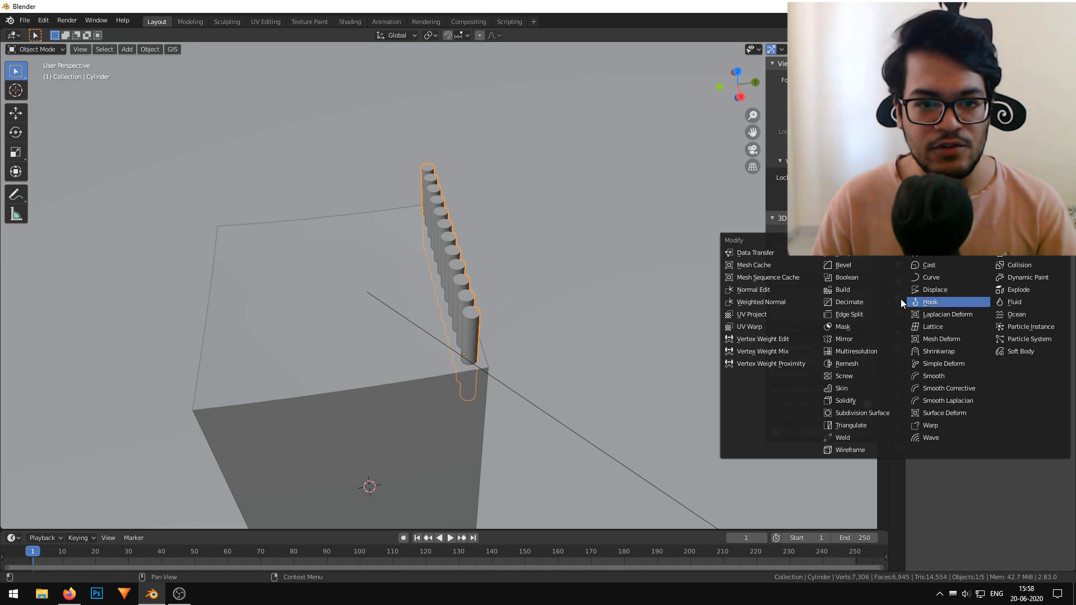
left_click(842, 256)
left_click(1042, 338)
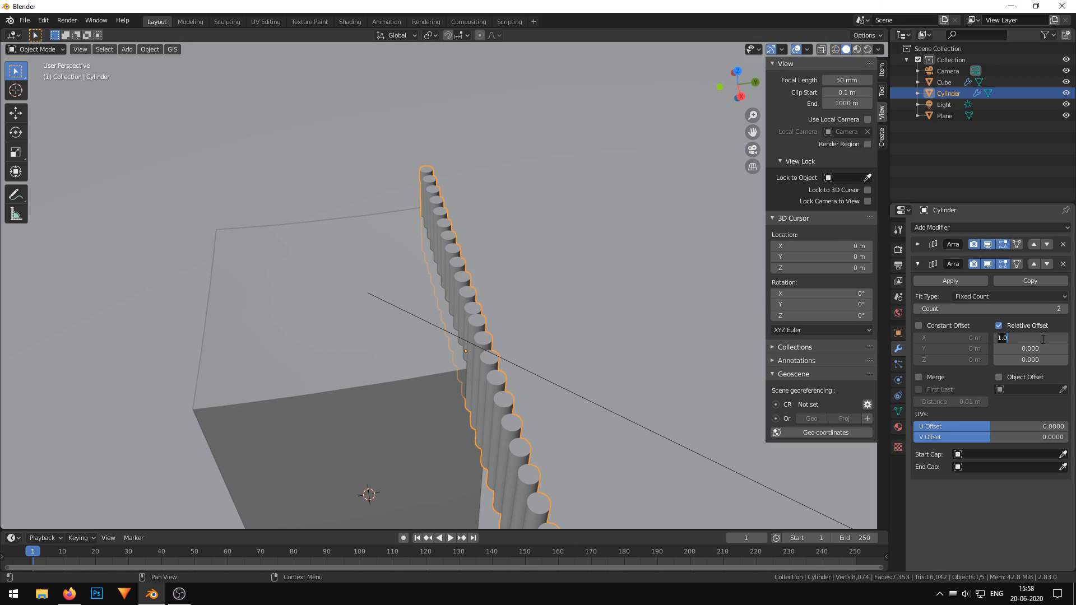
type("0")
left_click(1039, 347)
type("1.4")
key("Return")
type("-")
key("Return")
key("KP_7")
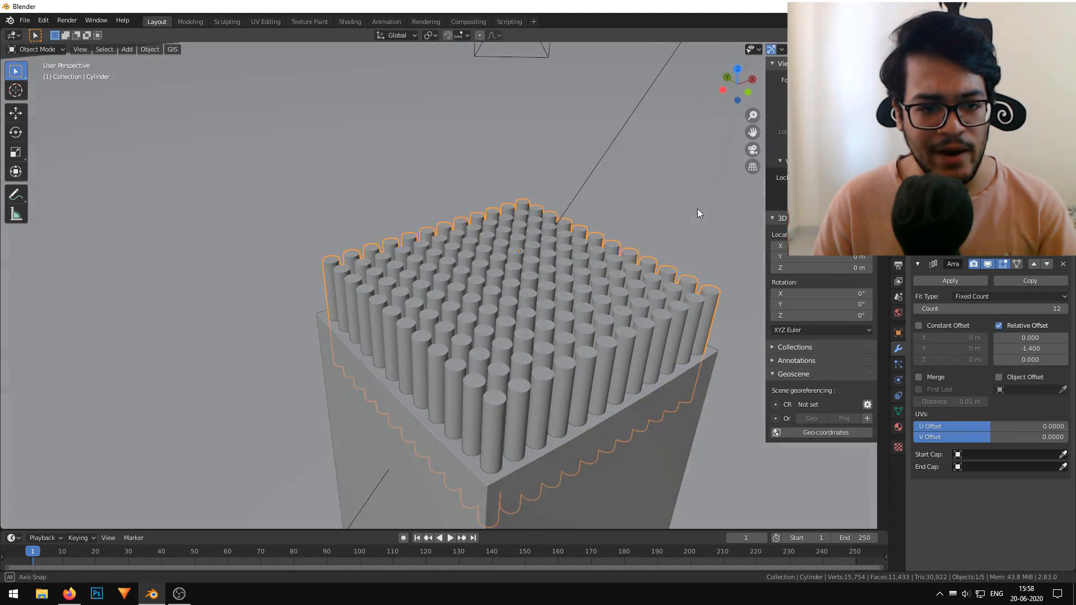
middle_click_drag(697, 209, 580, 282)
Cut the cylinder grid out of the box with a Boolean Difference modifier and hide the cylinders.
right_click(509, 309)
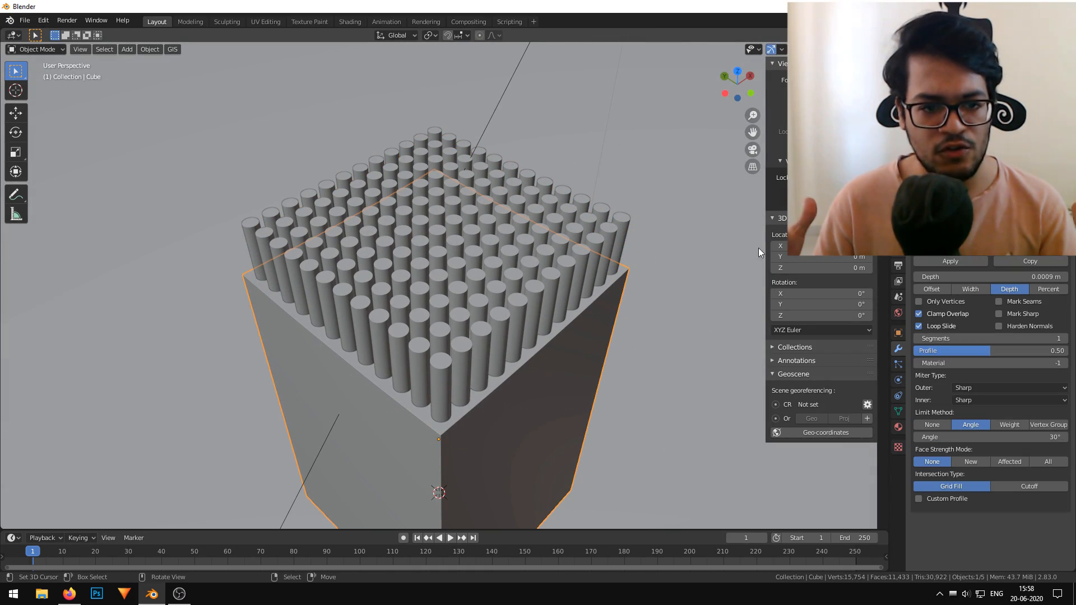
left_click(1061, 246)
left_click(980, 228)
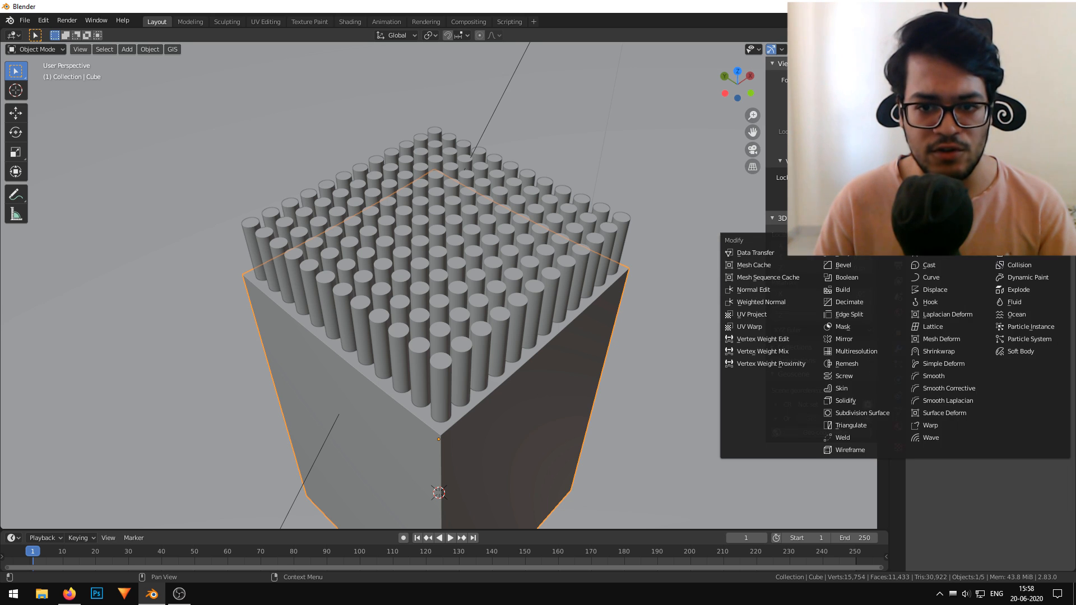
left_click(855, 276)
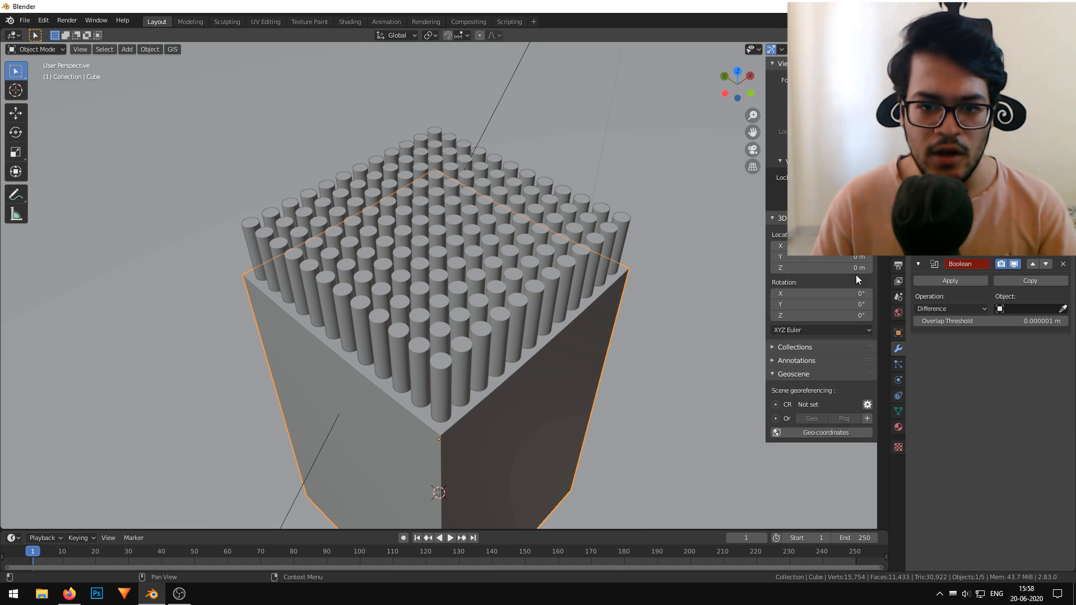
left_click(535, 298)
left_click(537, 290)
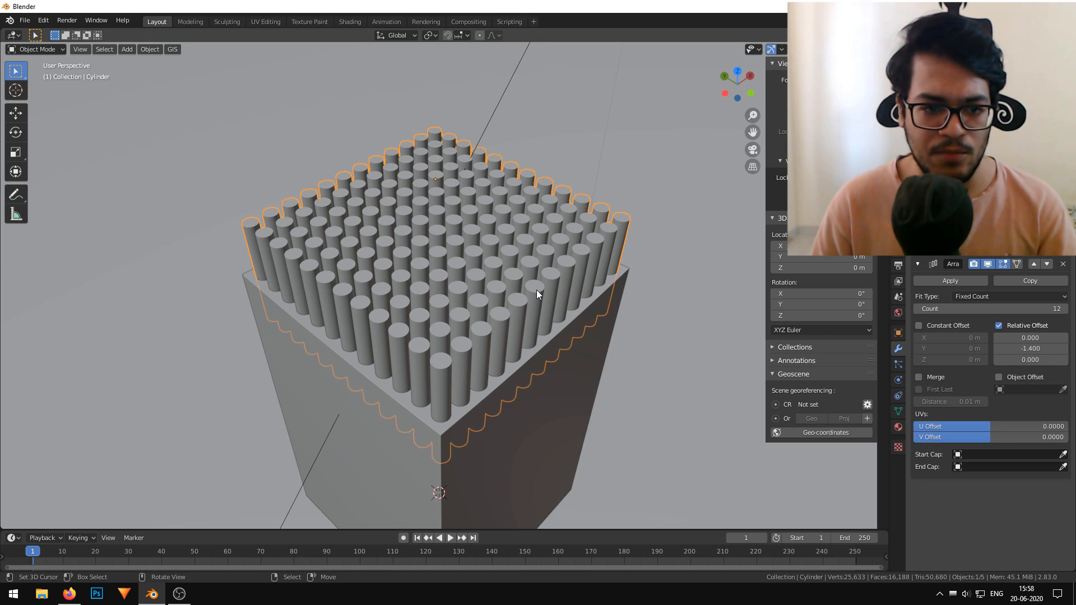
key("h")
middle_click_drag(536, 290, 626, 278)
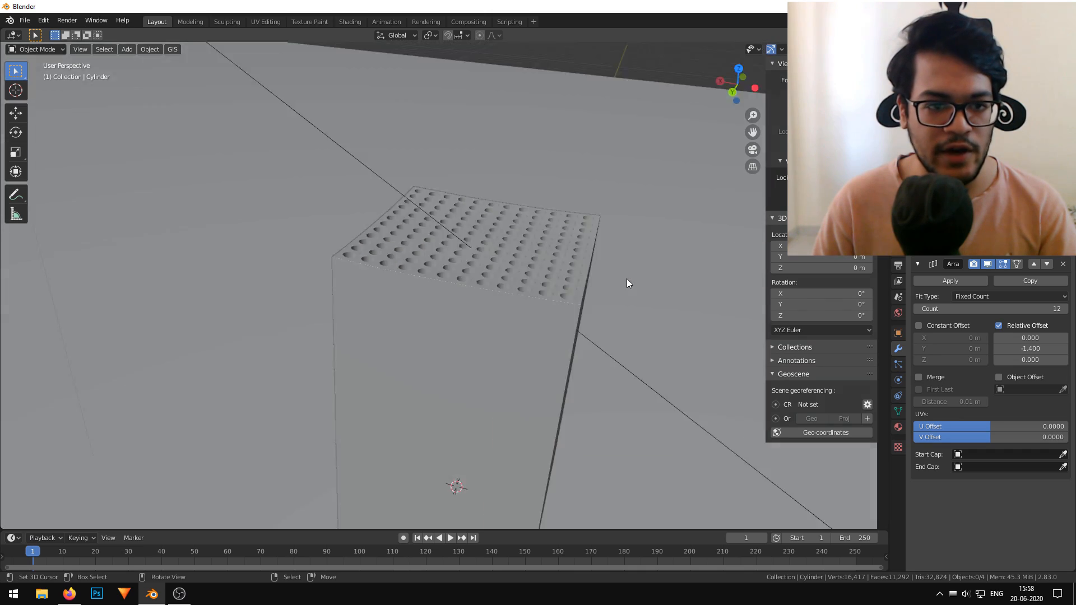
Examine the vent holes on the box's top through the camera, close up, and in rendered shading.
key("KP_0")
scroll(571, 173, "down", 2)
scroll(514, 201, "up", 4)
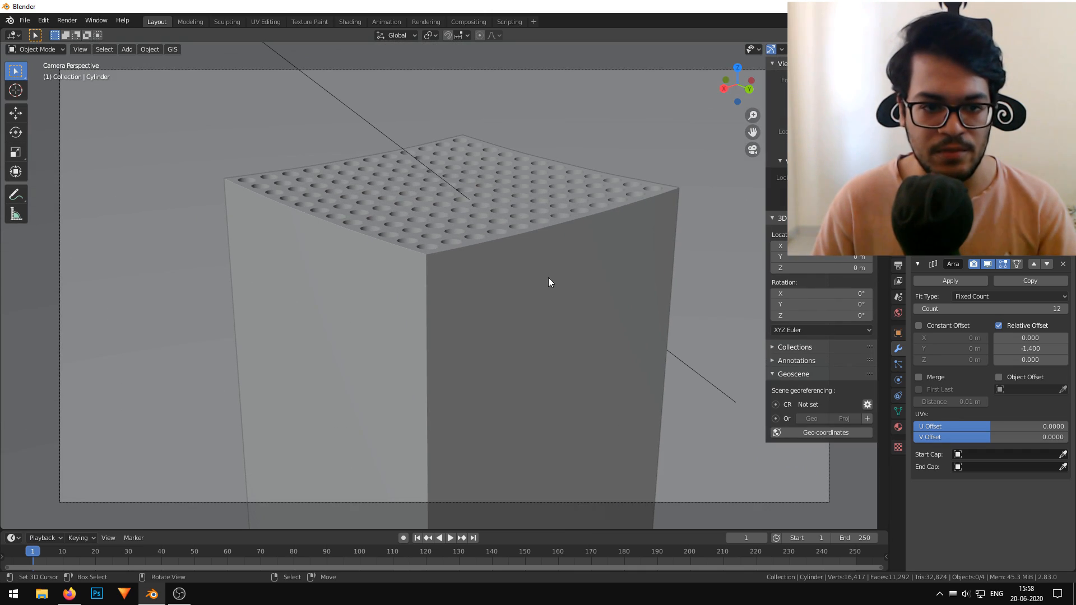
middle_click_drag(548, 277, 554, 300)
scroll(552, 303, "up", 6)
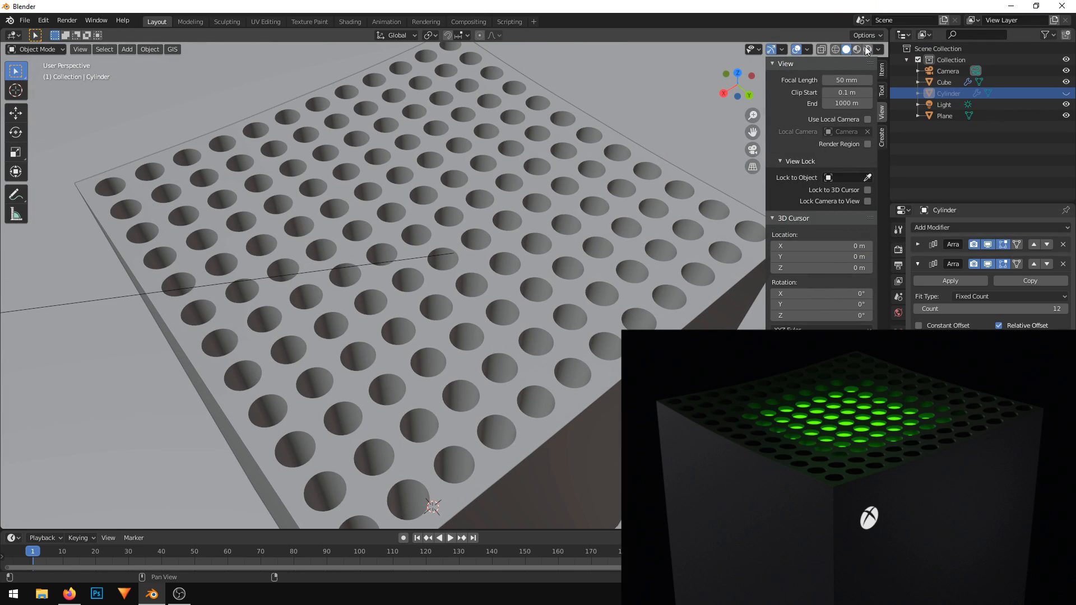
left_click(867, 49)
scroll(602, 322, "down", 5)
middle_click_drag(600, 338, 600, 277)
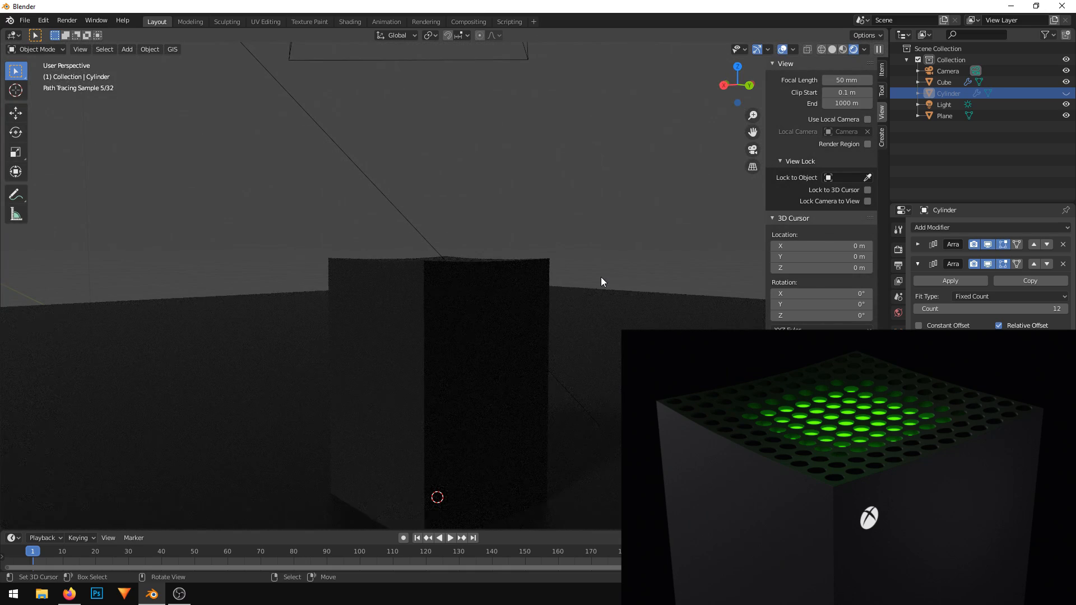
key("KP_0")
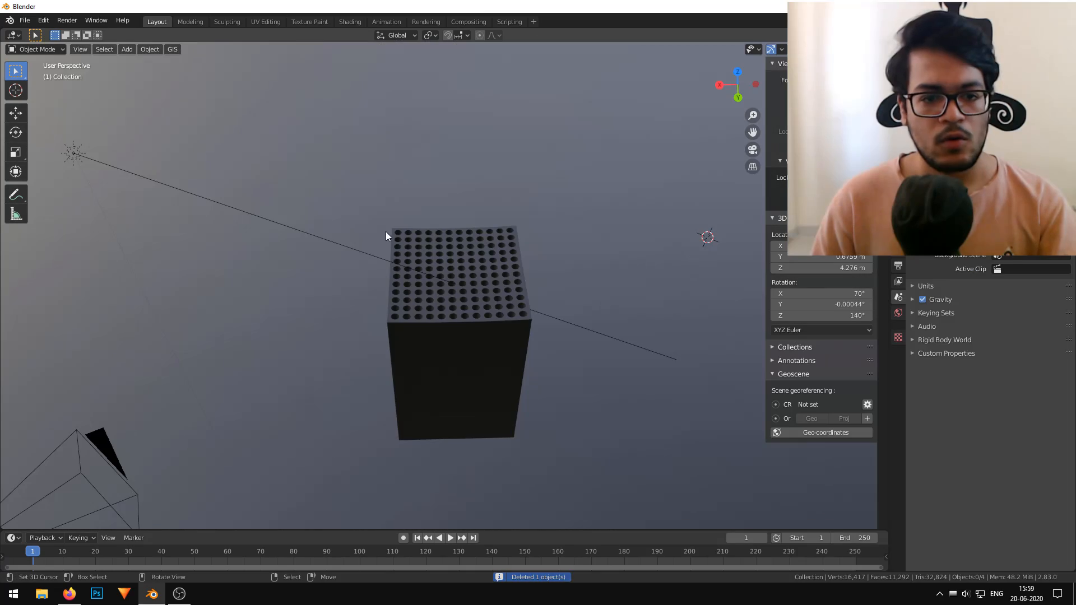
Add a cube mesh at the box's top face and scale it down.
key("shift+a")
mouse_move(446, 217)
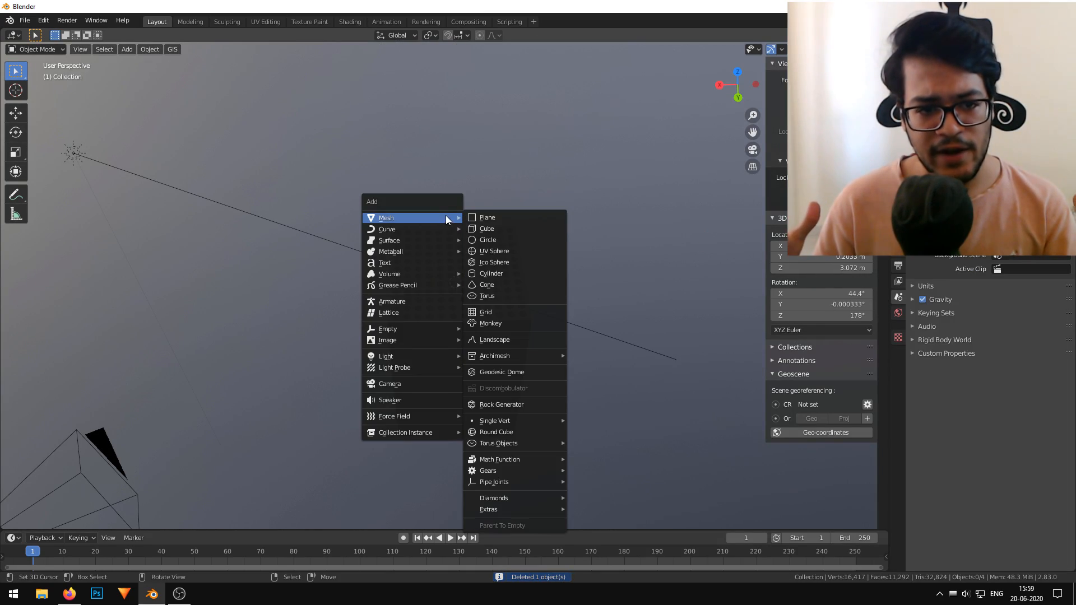
left_click(493, 229)
key("s")
left_click(499, 305)
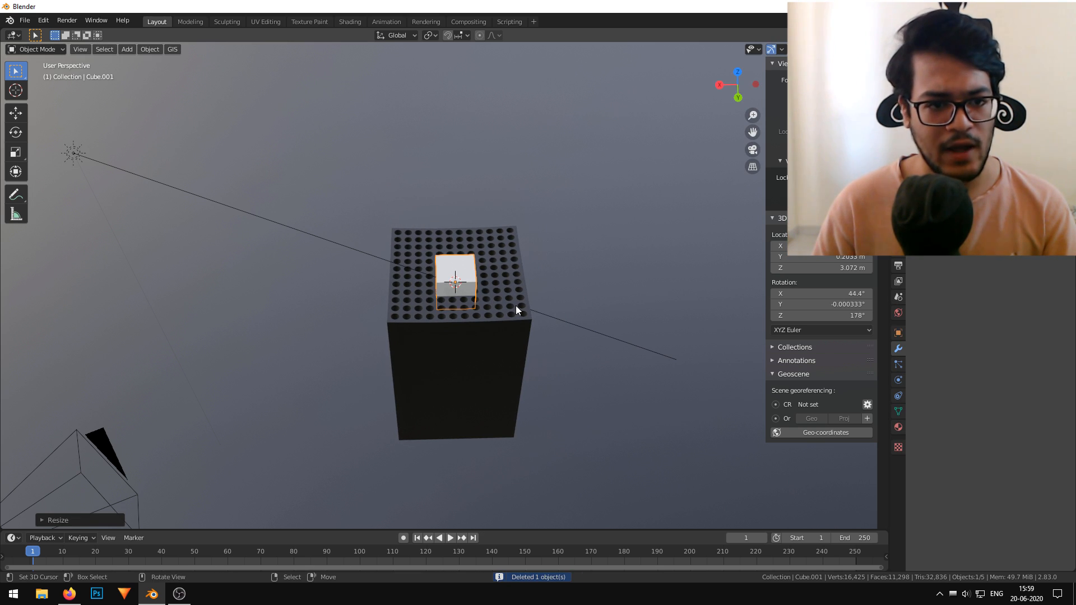
Center the small cube on the box's top face in top view and enlarge it to cover the middle vent holes.
key("KP_7")
key("KP_Decimal")
key("g")
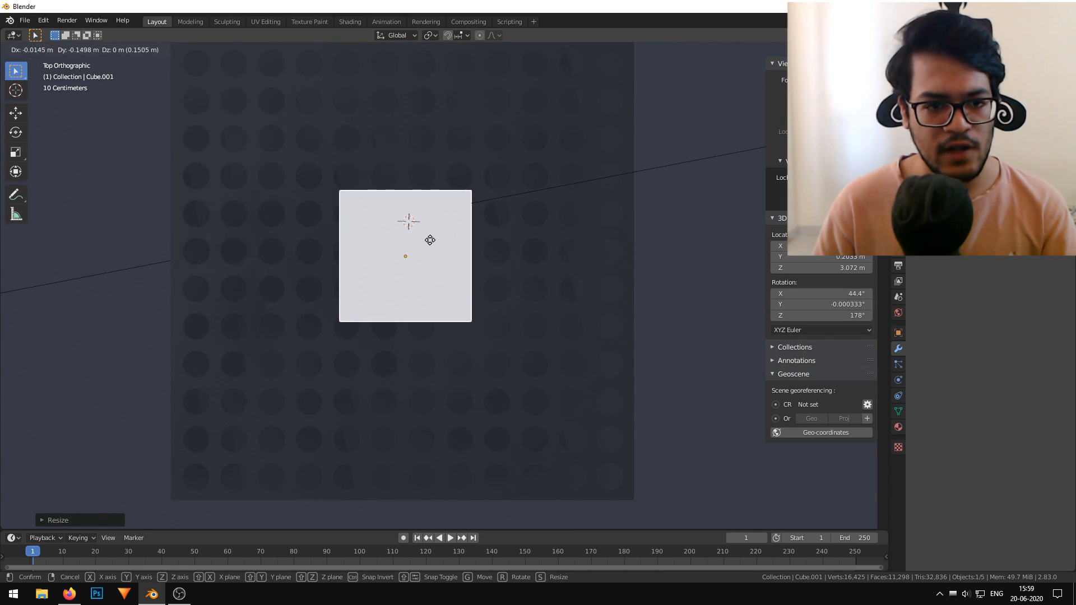
left_click(430, 238)
scroll(429, 238, "down", 4)
key("s")
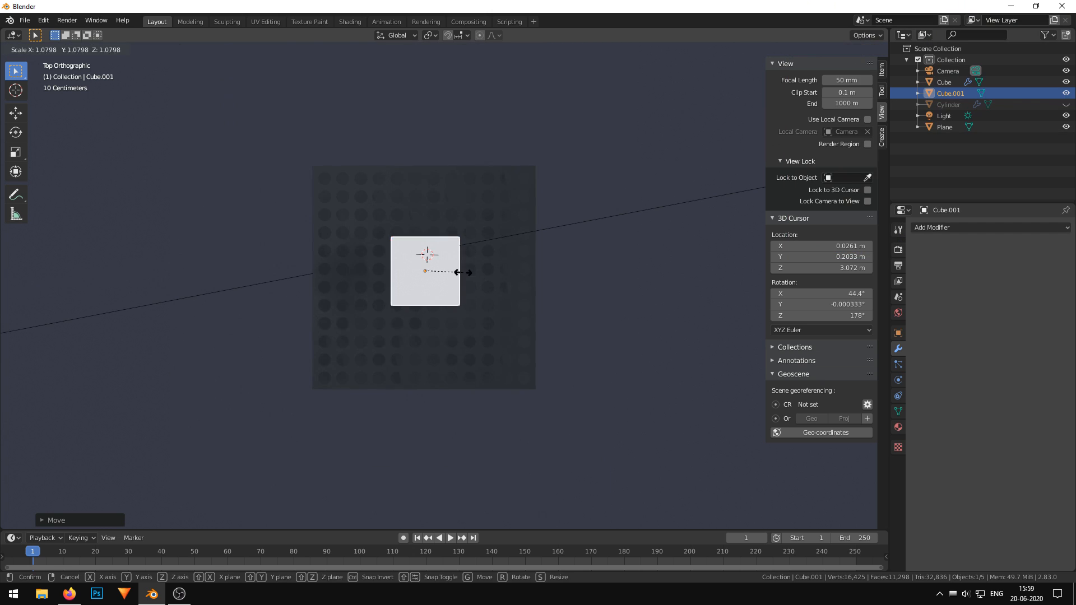
left_click(513, 283)
key("g")
left_click(468, 281)
key("s")
left_click(507, 291)
middle_click_drag(507, 291, 438, 233)
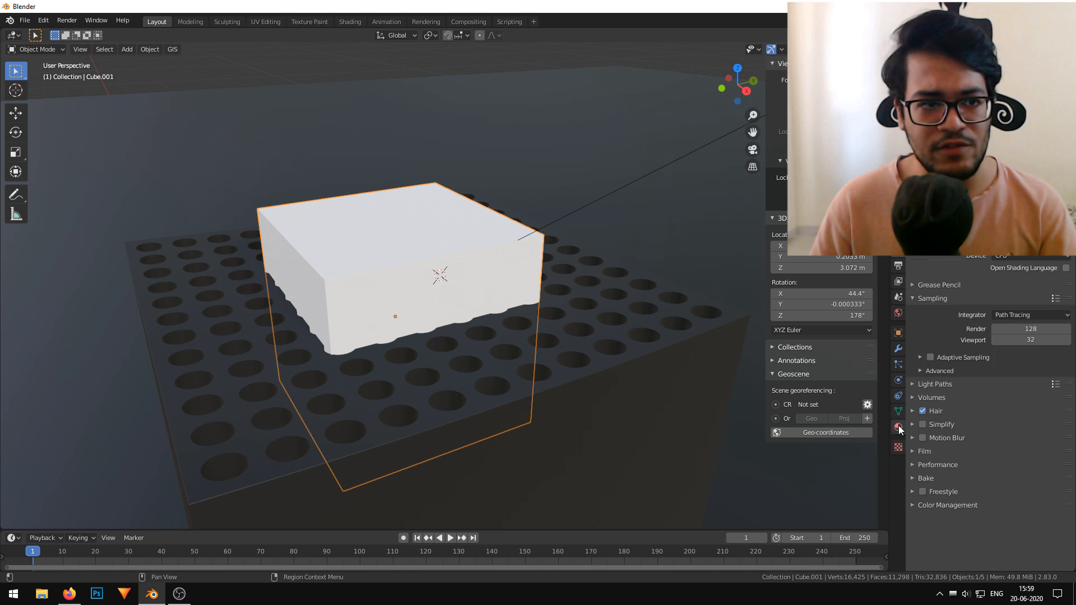
Give the small cube a new material with a green base color.
left_click(899, 427)
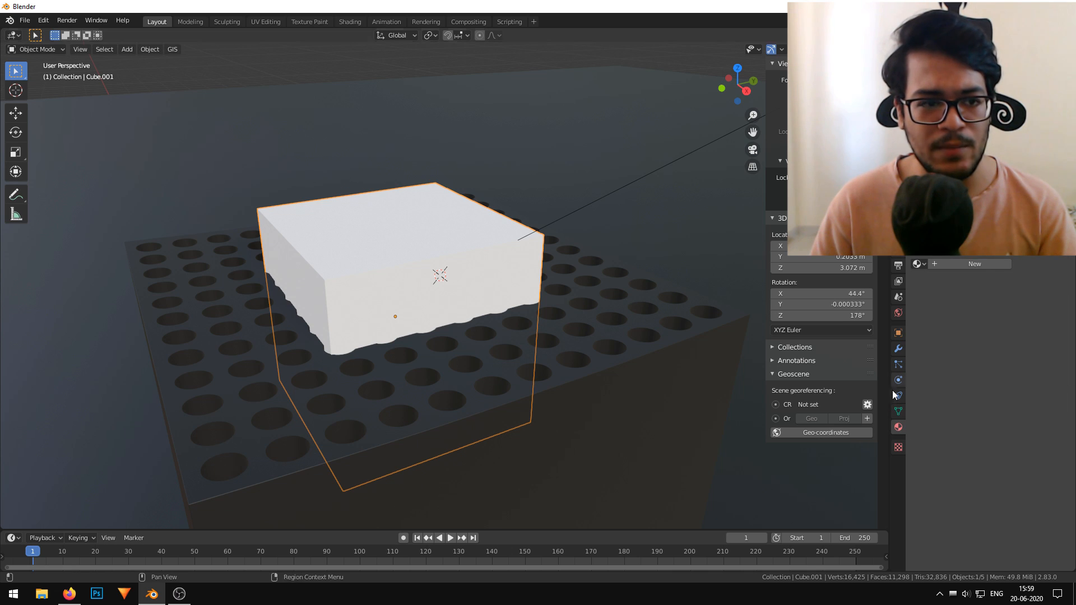
left_click(957, 264)
left_click(1017, 355)
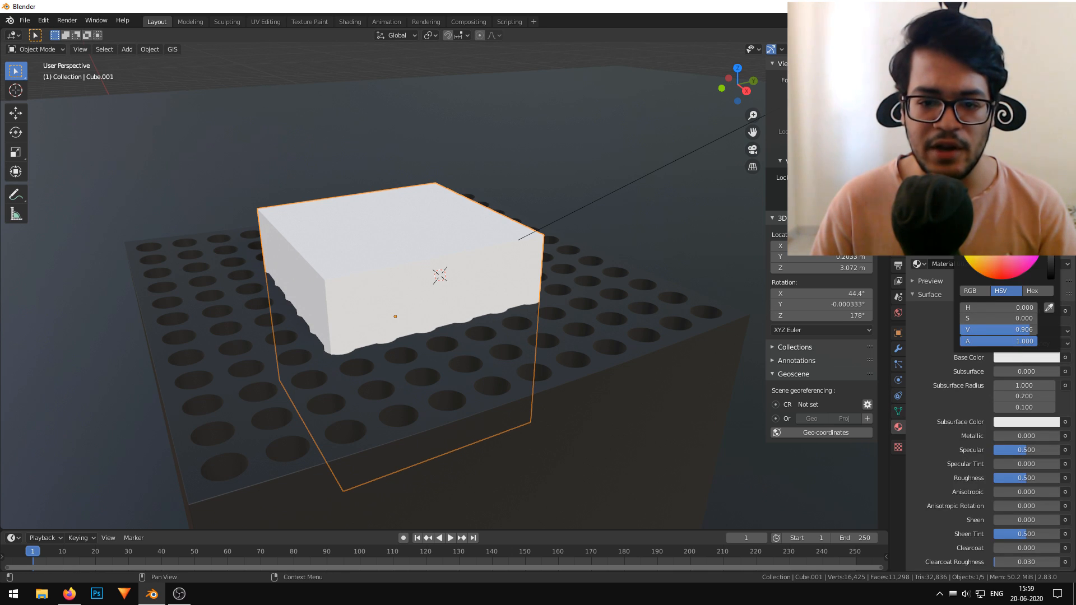
left_click(964, 212)
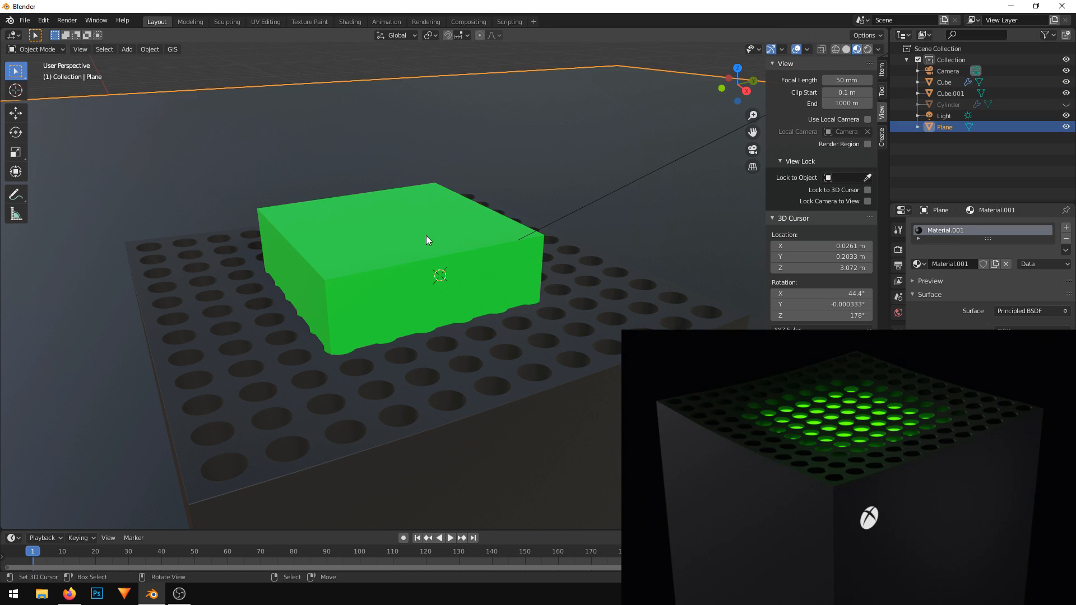
Lower the green cube along Z into the box so its top lies beneath the vent holes.
left_click(422, 270)
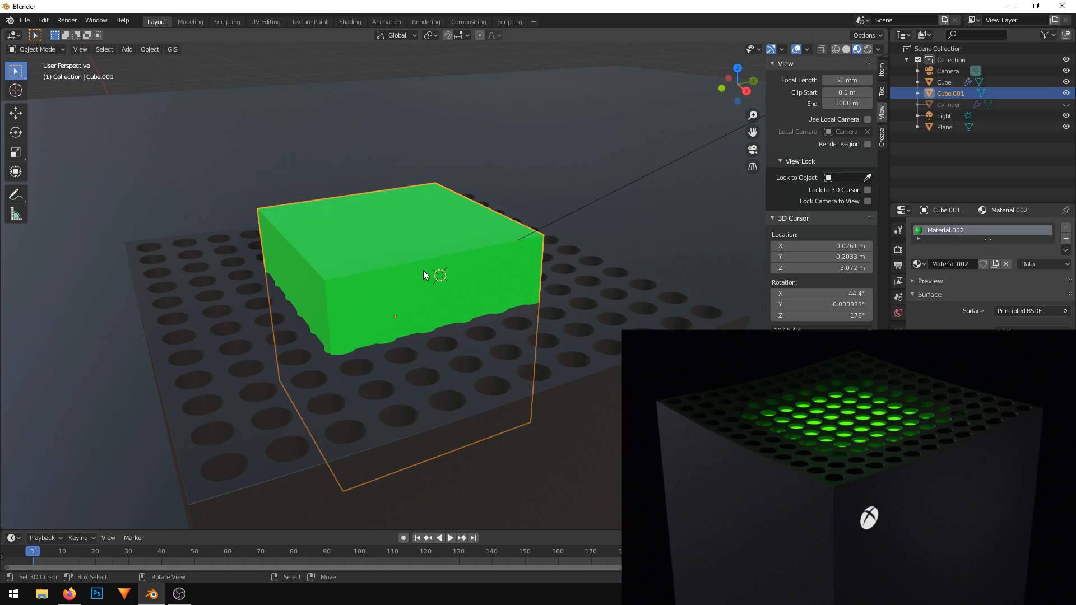
key("g")
key("z")
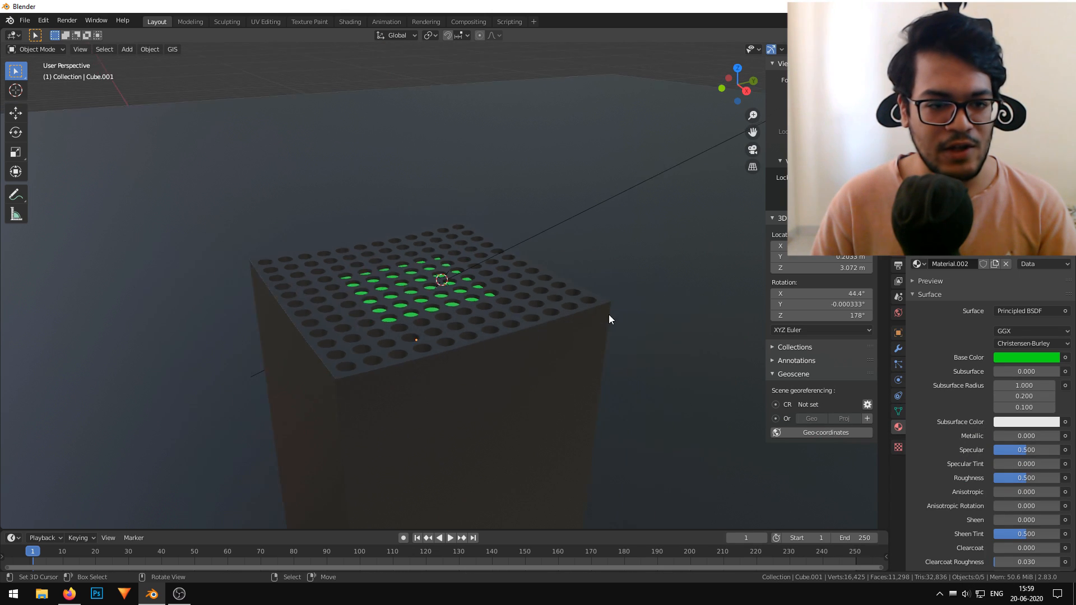
scroll(661, 338, "down", 2)
middle_click_drag(608, 314, 543, 340)
scroll(654, 328, "up", 3)
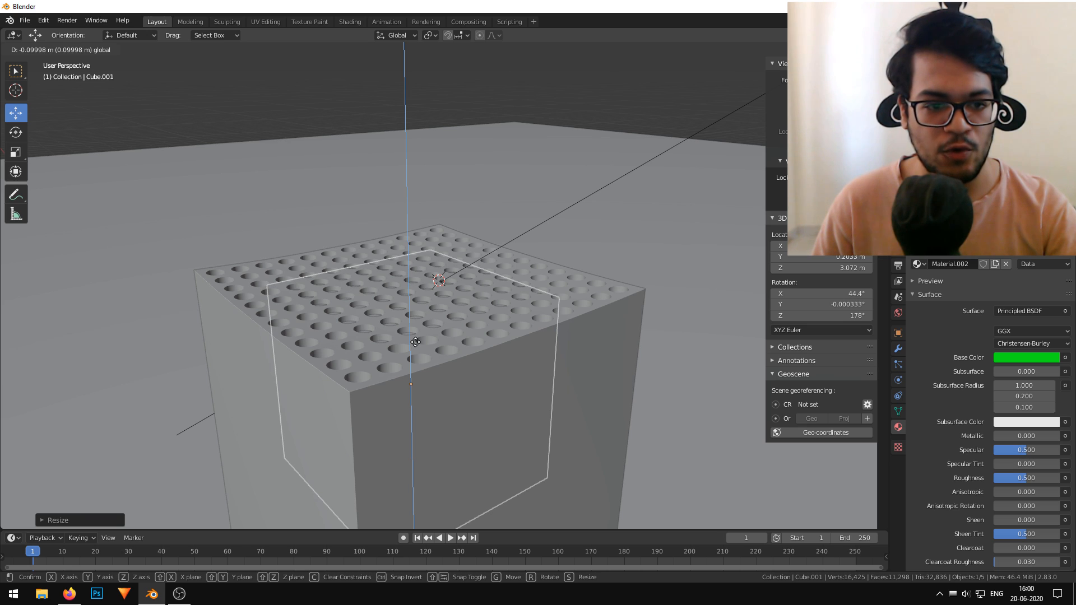
left_click(416, 342)
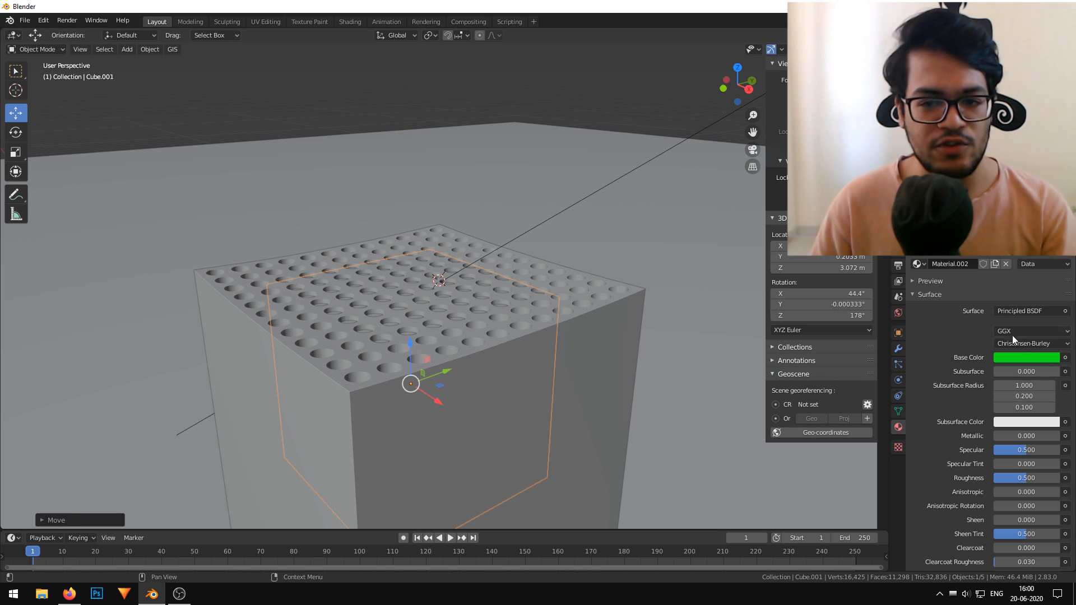
Change the inner cube's material to a green Emission surface with strength 10 and preview it in rendered shading.
left_click(1027, 311)
left_click(947, 101)
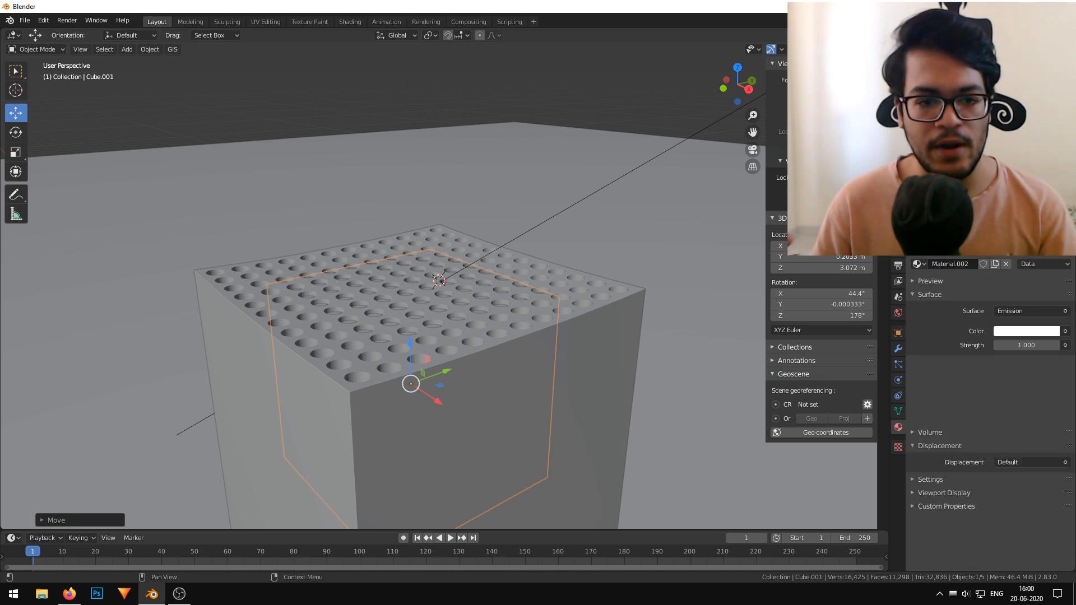
left_click(1017, 331)
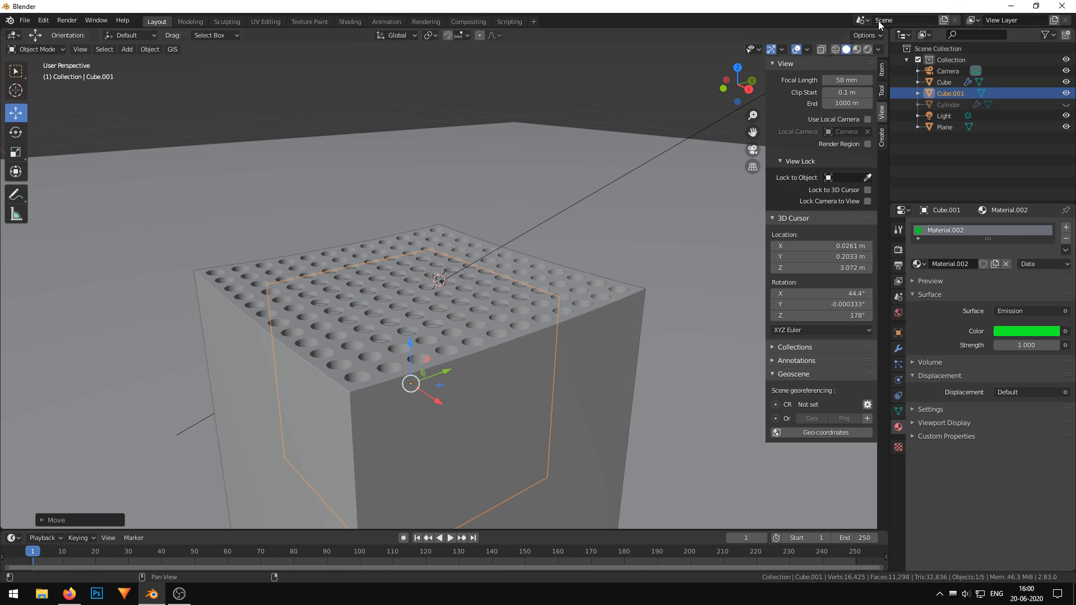
type("0")
key("Return")
left_click(858, 49)
left_click(868, 49)
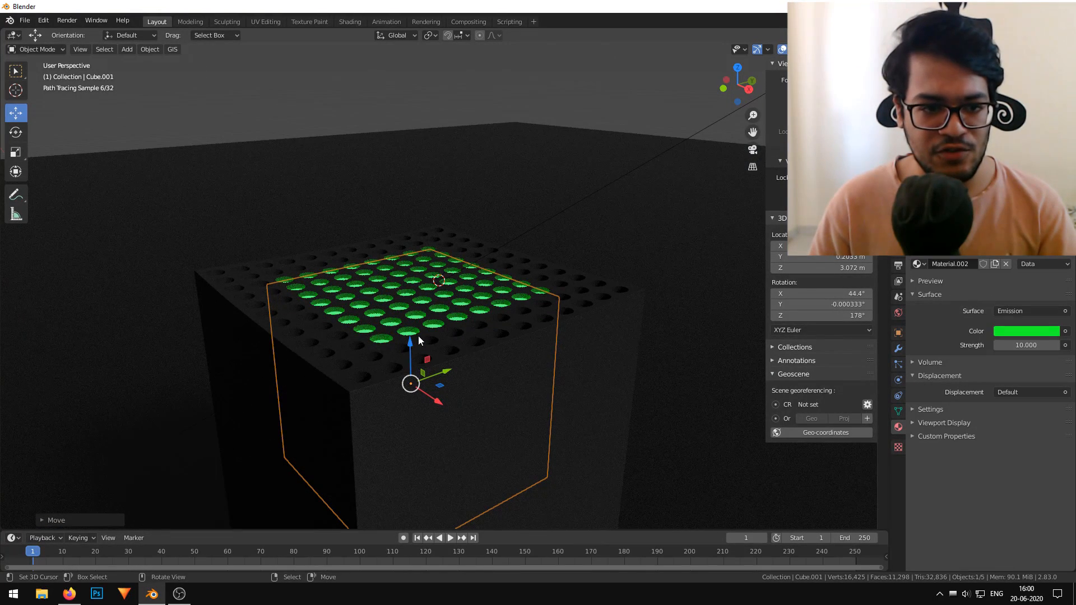
Nudge the glowing green cube slightly along Z inside the box and check the glow through the camera.
left_click_drag(411, 341, 412, 345)
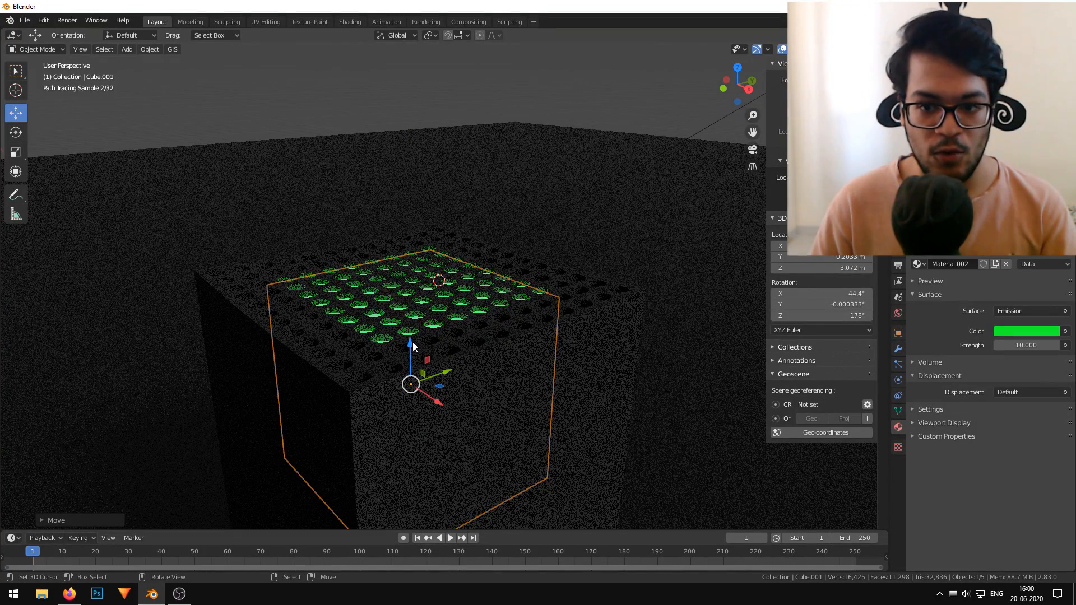
key("KP_0")
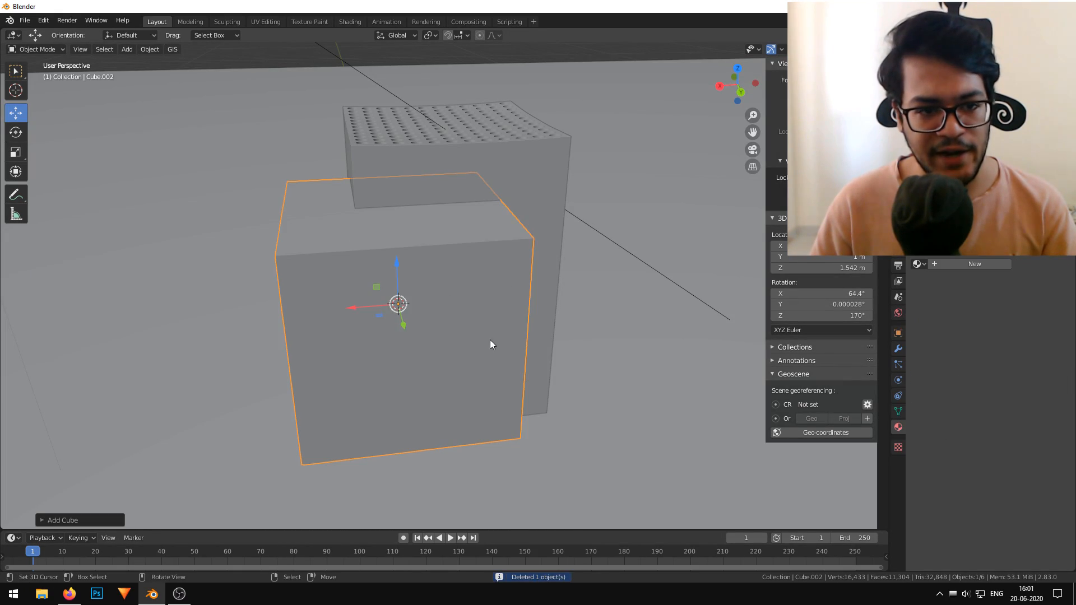
Scale the new cube along X into a thin upright slab and adjust its height along Z.
key("s")
key("x")
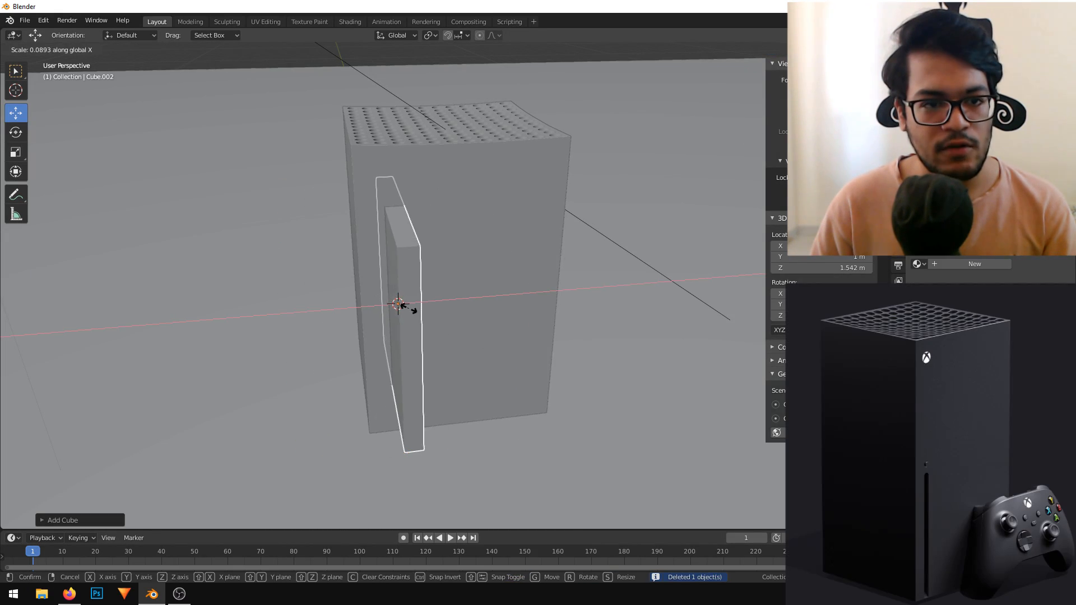
left_click(402, 303)
middle_click_drag(448, 308, 492, 244)
key("s")
key("z")
left_click(452, 269)
Move the slab along Y relative to the box's front face and lower it along Z toward the bottom edge.
key("g")
key("y")
left_click(477, 297)
scroll(476, 282, "up", 3)
scroll(492, 244, "down", 3)
left_click_drag(410, 202, 410, 276)
key("shift+z")
scroll(493, 320, "up", 3)
middle_click_drag(493, 319, 560, 243, "shift")
left_click_drag(426, 222, 427, 249)
scroll(400, 280, "down", 2)
Rescale the slab along Z and fine-tune its position to match the console's disc slot.
key("s")
key("z")
left_click(435, 207)
left_click_drag(410, 293, 408, 293)
scroll(530, 224, "down", 1)
middle_click_drag(530, 224, 533, 253, "shift")
scroll(533, 253, "up", 1)
middle_click_drag(445, 291, 538, 332)
Adjust the slab's depth along Y and shift it so that it cuts into the box's front face.
key("s")
key("y")
left_click(537, 339)
left_click_drag(417, 327, 441, 332)
key("shift+z")
scroll(560, 252, "up", 2)
middle_click_drag(581, 271, 516, 292)
Cut the disc slot into the box with a Boolean Difference modifier using the slab, and hide the slab.
left_click(556, 253)
left_click(917, 265)
left_click(953, 227)
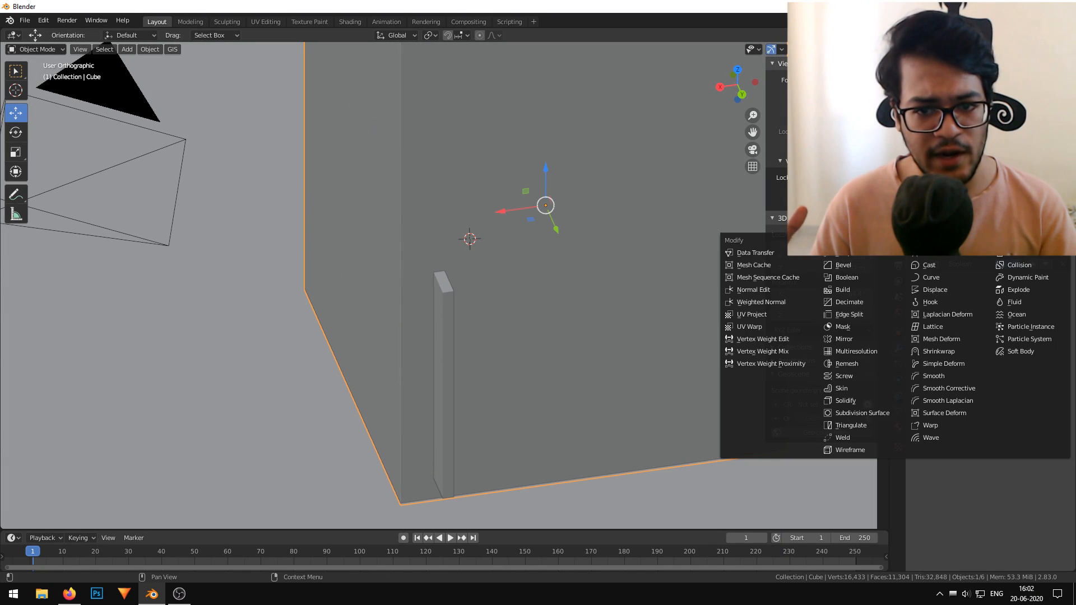
left_click(861, 278)
left_click(1062, 329)
left_click(448, 304)
left_click(448, 304)
key("h")
middle_click_drag(448, 304, 492, 249)
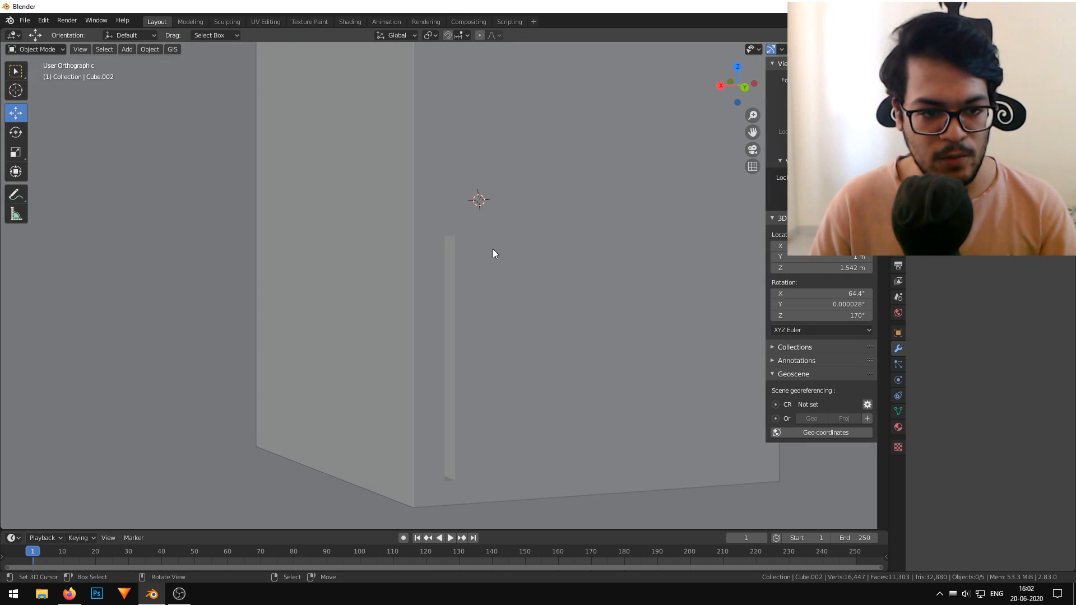
Add a cylinder at the 3D cursor and scale it down.
key("KP_0")
middle_click_drag(516, 374, 489, 308)
key("shift+a")
mouse_move(432, 187)
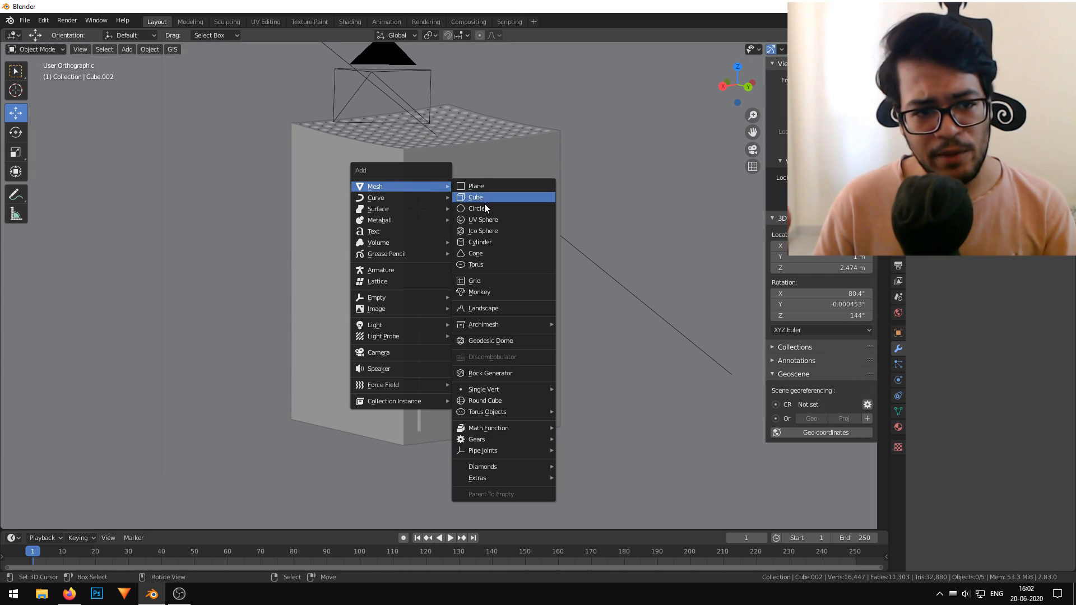
left_click(488, 242)
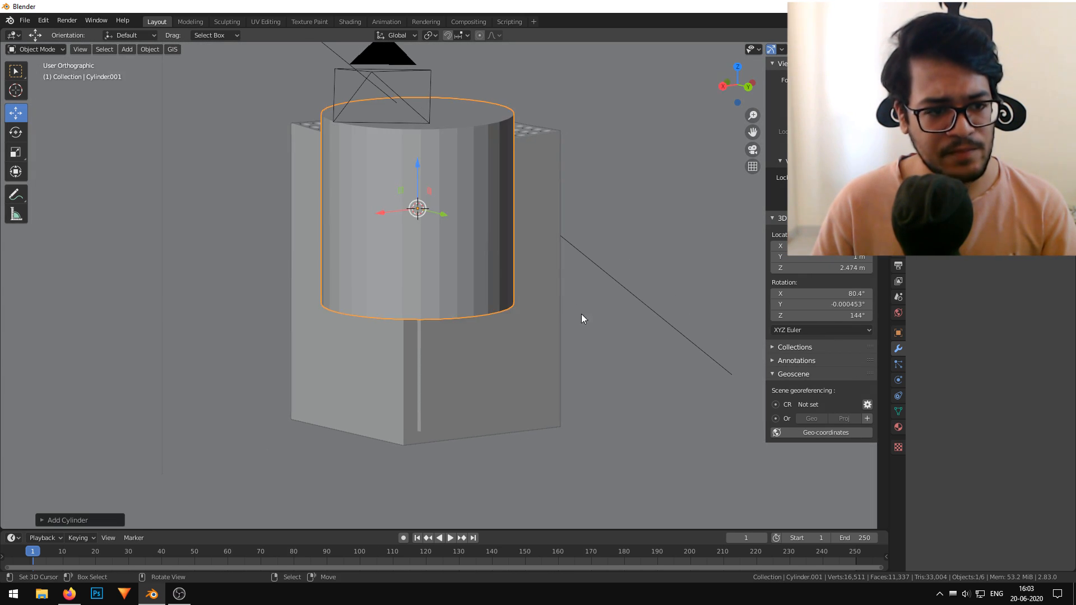
key("s")
left_click(485, 232)
Shrink the cylinder further in an orthographic view facing the box's front.
middle_click_drag(487, 230, 471, 207, "shift")
scroll(403, 305, "up", 6)
key("KP_3")
key("KP_6")
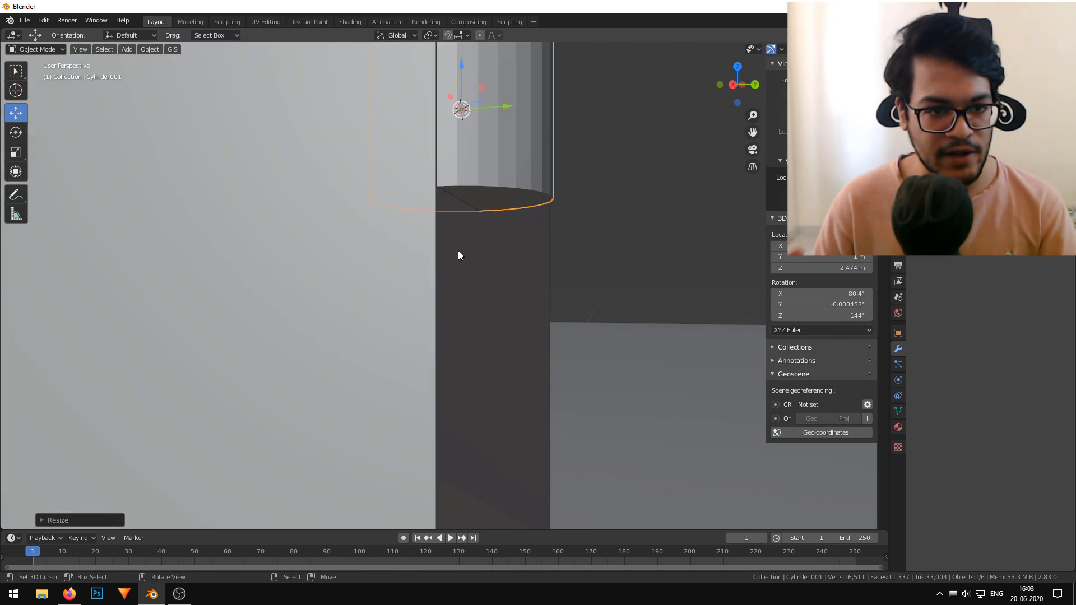
key("KP_6")
key("KP_6")
key("KP_6")
key("KP_6")
key("KP_5")
scroll(352, 300, "down", 2)
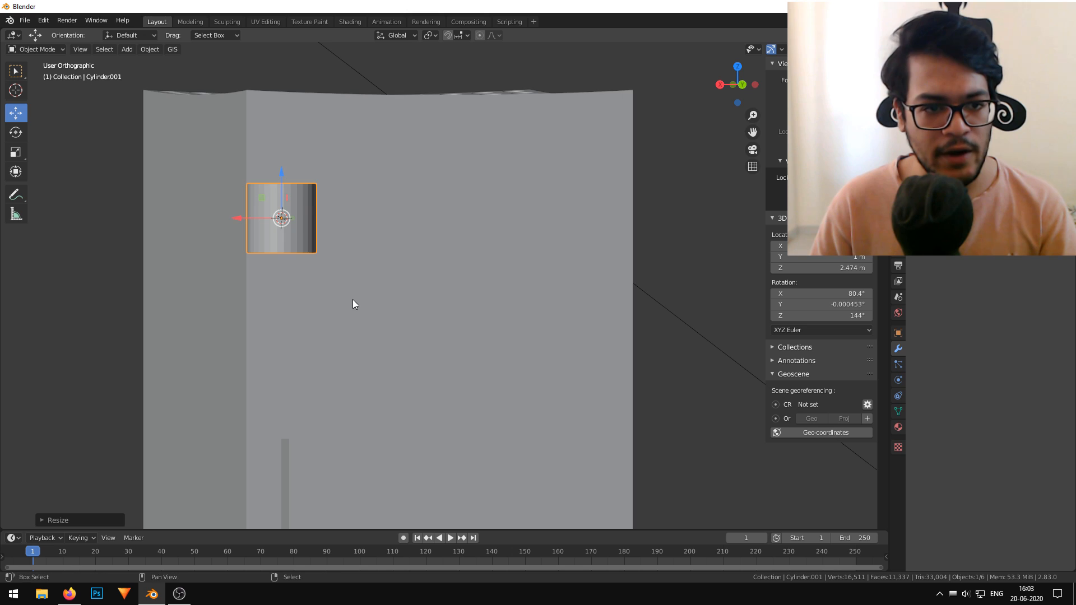
middle_click_drag(352, 299, 428, 283, "shift")
key("s")
left_click(453, 278)
Apply Shade Smooth to the cylinder and turn on Auto Smooth for its normals.
key("F3")
type("smoot")
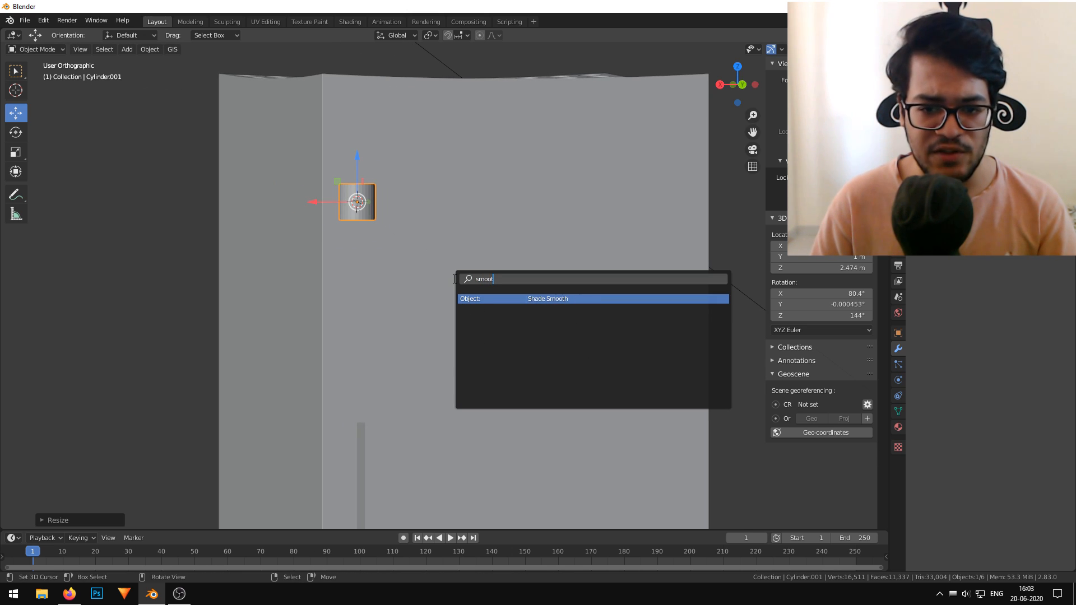
key("Return")
left_click(899, 411)
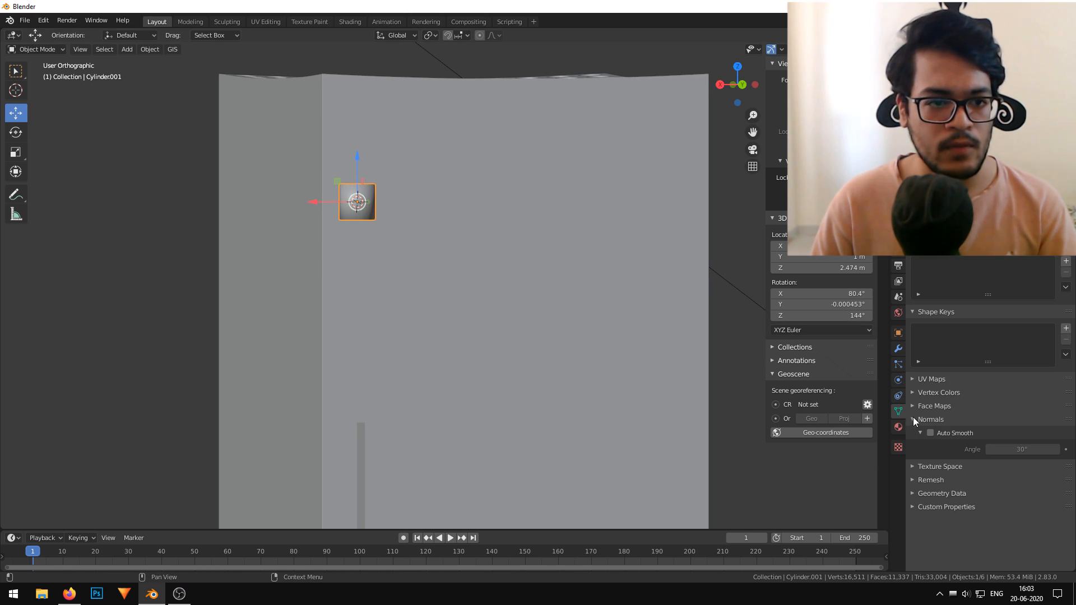
left_click(920, 433)
Scale the cylinder down again and rotate it 90° about X so its round end faces the front.
scroll(533, 288, "up", 3)
middle_click_drag(533, 283, 632, 405, "shift")
key("s")
left_click(490, 257)
type("rx90")
key("Return")
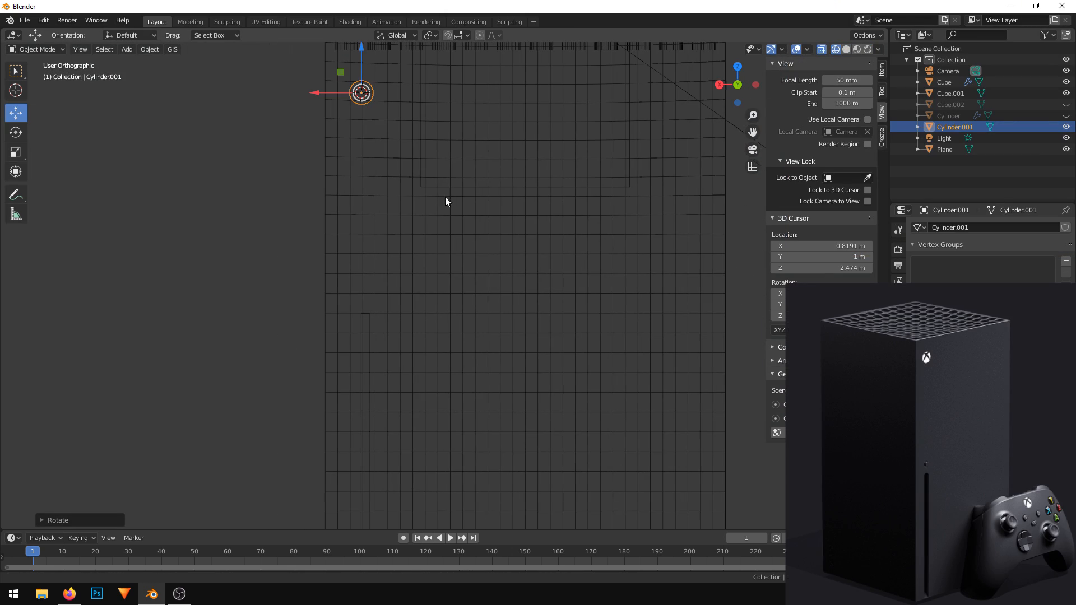
Move the cylinder just above the disc slot, shrink it to button size and align it along Z.
key("g")
left_click(384, 305)
scroll(347, 303, "up", 6)
key("s")
left_click(498, 282)
key("g")
key("z")
left_click(473, 254)
key("g")
key("z")
left_click(416, 220)
Resize the cylinder's depth along Y and move it along Y through the box's front face.
scroll(465, 323, "down", 7)
scroll(465, 322, "up", 8)
middle_click_drag(465, 323, 384, 297, "shift")
key("Tab")
key("Tab")
scroll(495, 298, "down", 5)
key("s")
key("y")
left_click(250, 311)
key("g")
key("y")
left_click(462, 312)
Cut the round button hole into the box with a Boolean Difference modifier using the cylinder, and hide the cylinder.
middle_click_drag(462, 311, 552, 313)
right_click(557, 314)
left_click(898, 349)
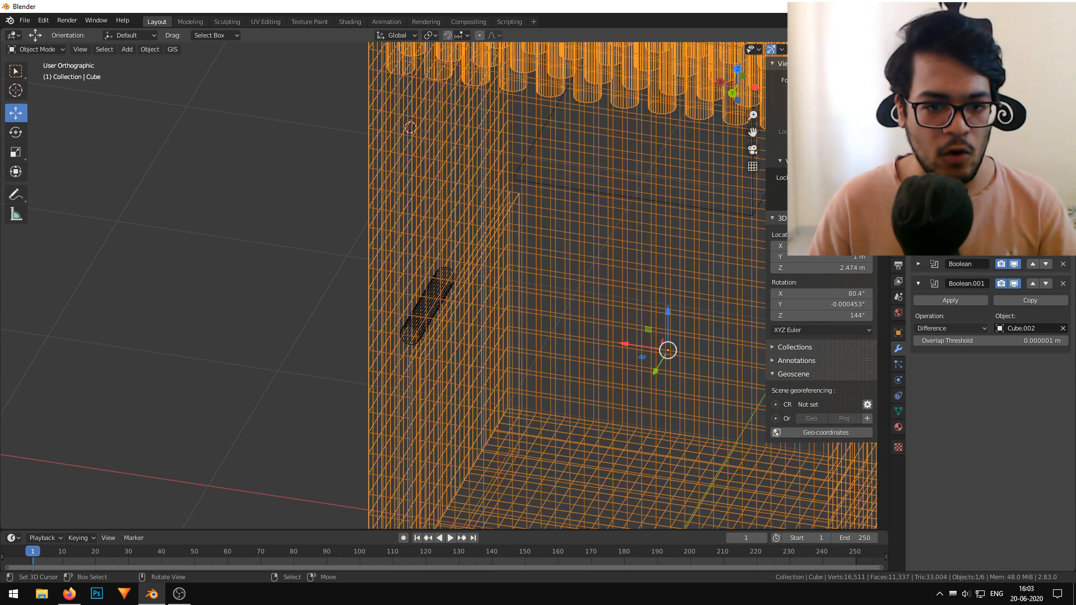
key("shift+z")
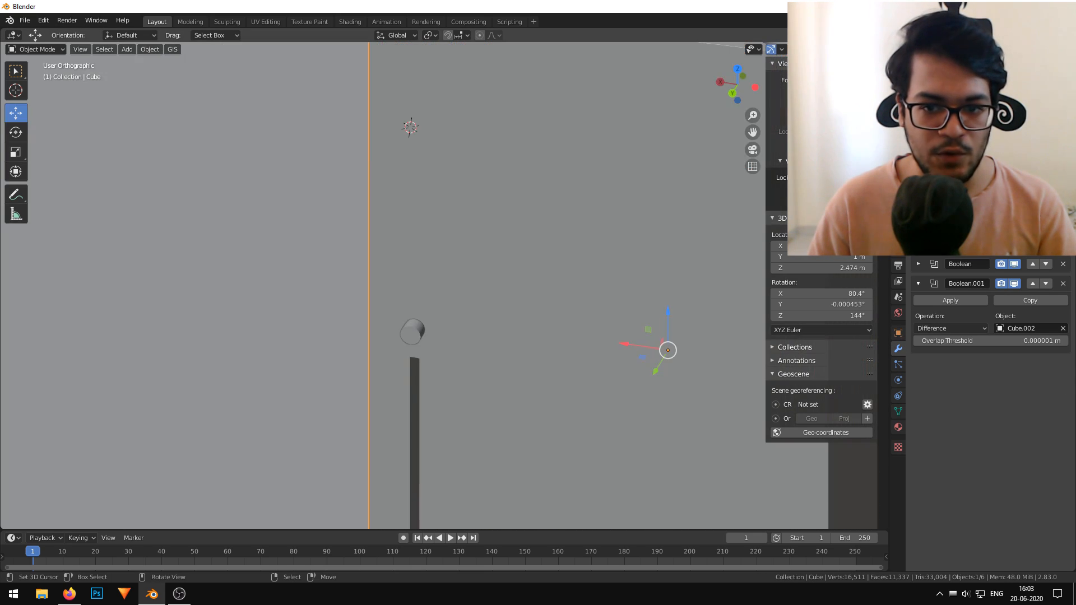
left_click(917, 284)
left_click(953, 246)
left_click(857, 280)
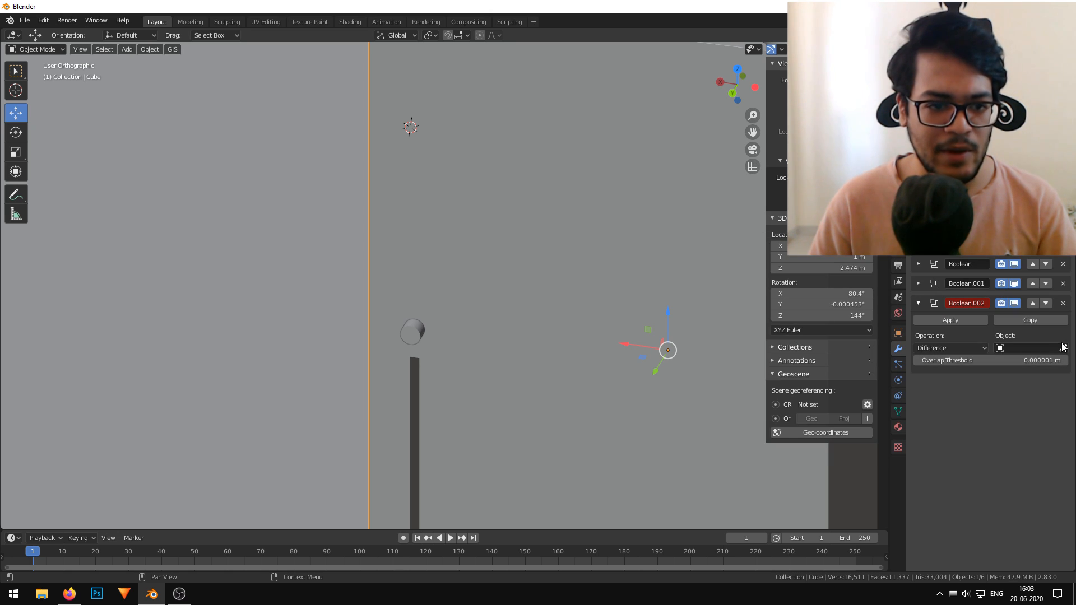
left_click(412, 332)
left_click(412, 331)
middle_click_drag(506, 342, 396, 290)
key("h")
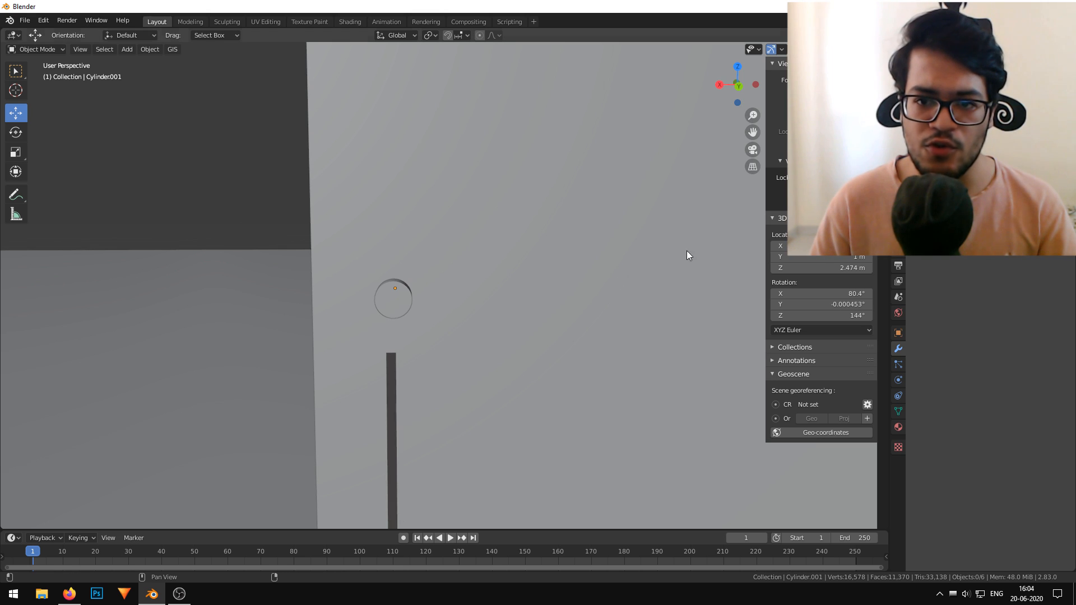
Bring back the cylinder cutter, duplicate it in place and scale the copy smaller as a button.
key("alt+h")
key("shift+d")
key("s")
left_click(478, 324)
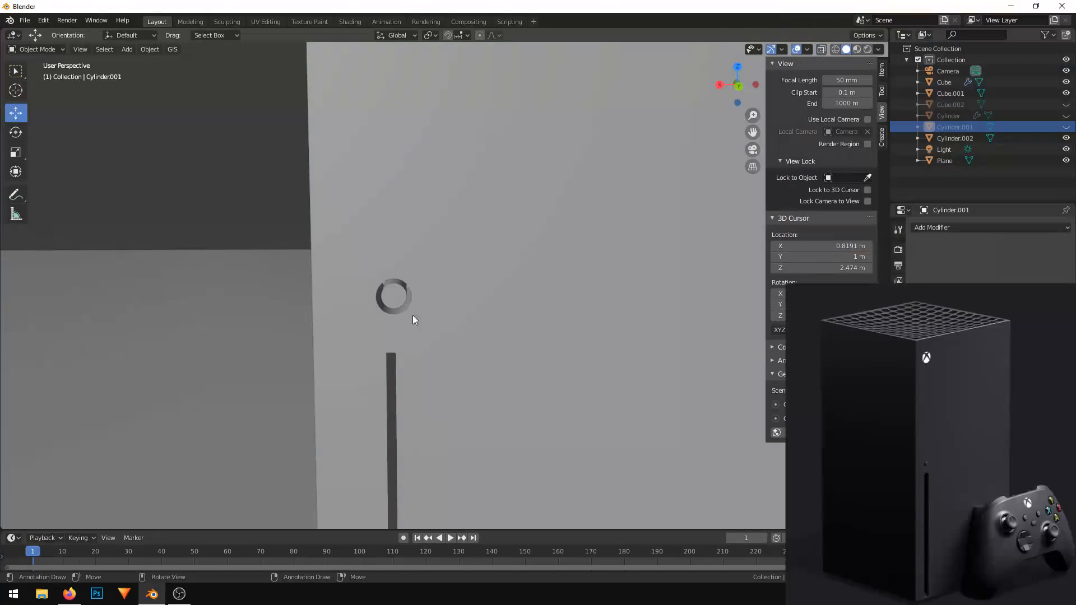
Rescale the button cylinder so it sits in the round hole with only a narrow gap around it.
middle_click_drag(409, 311, 465, 328)
left_click(420, 292)
key("s")
left_click(530, 314)
middle_click_drag(530, 314, 533, 376)
Assign the existing dark material named Material to the button cylinder.
key("alt+a")
scroll(594, 322, "down", 5)
scroll(559, 367, "up", 6)
left_click(443, 314)
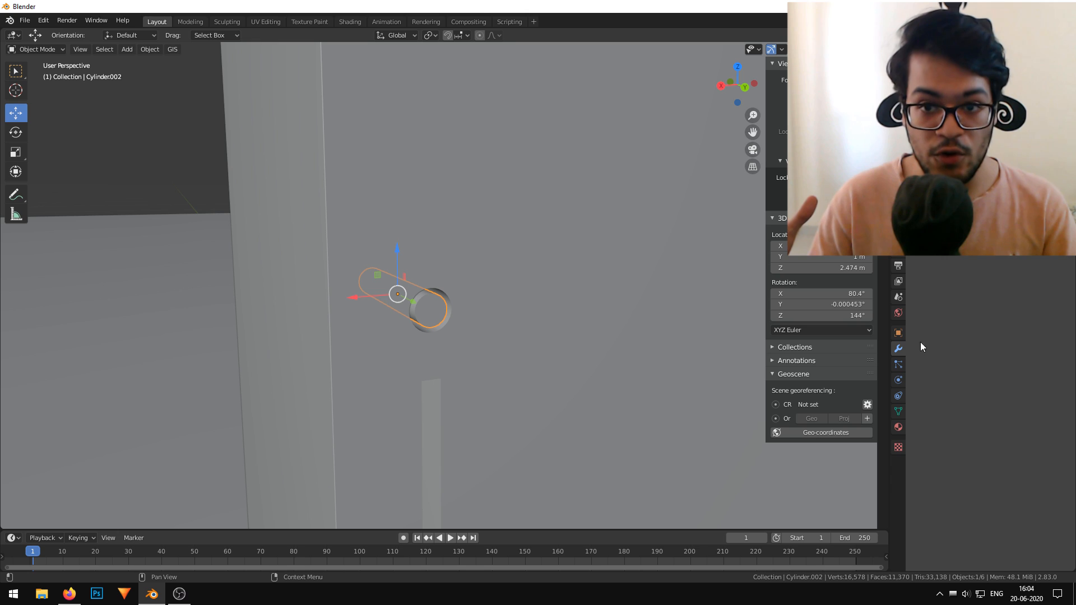
left_click(899, 427)
left_click(916, 264)
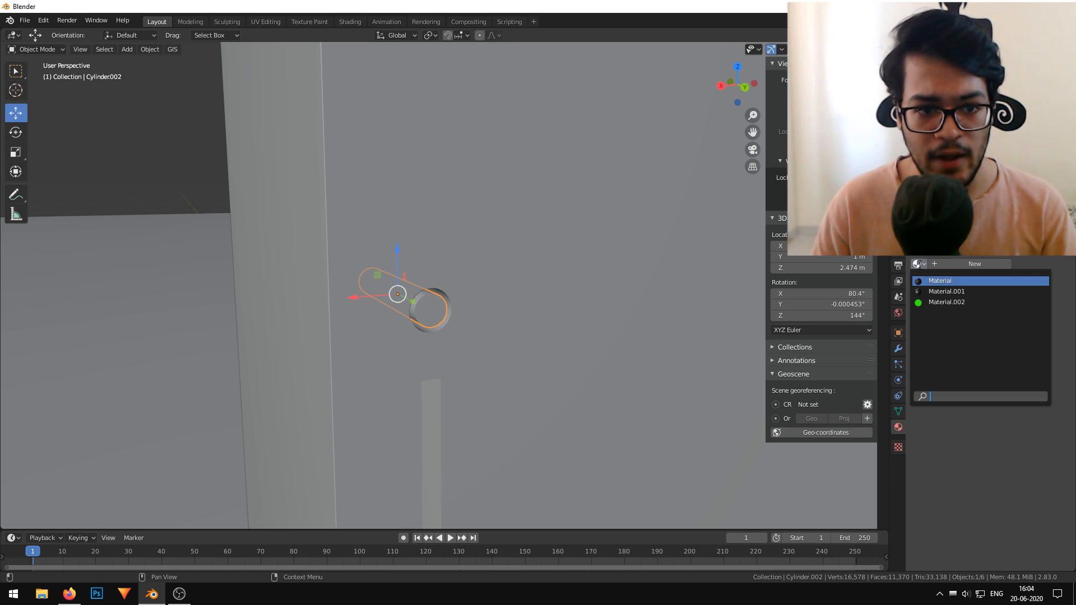
left_click(940, 280)
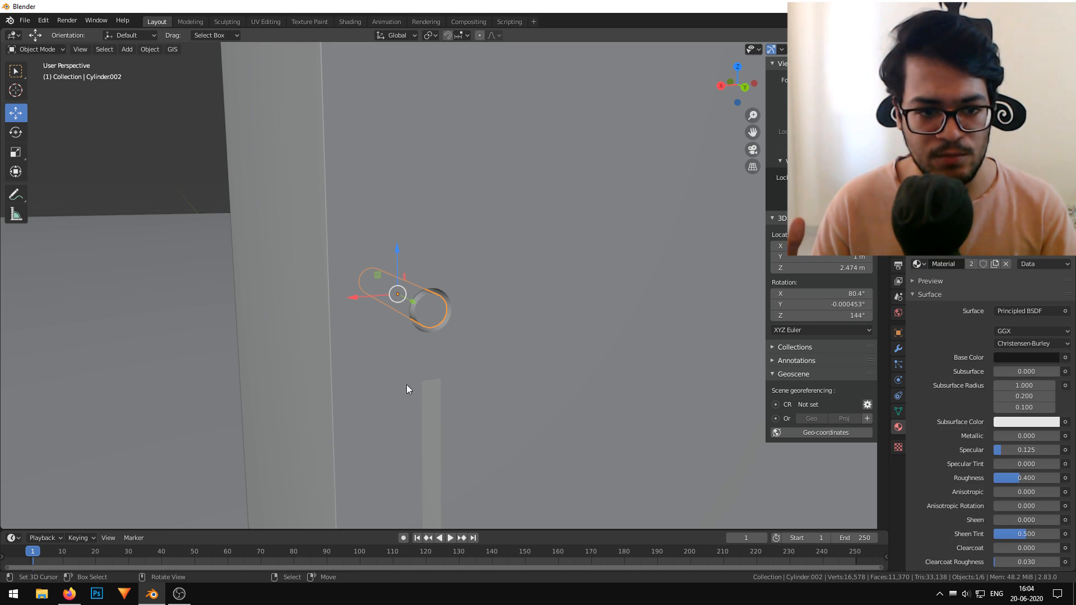
Preview the whole console with its button and disc slot in rendered shading.
scroll(439, 415, "down", 4)
left_click(854, 50)
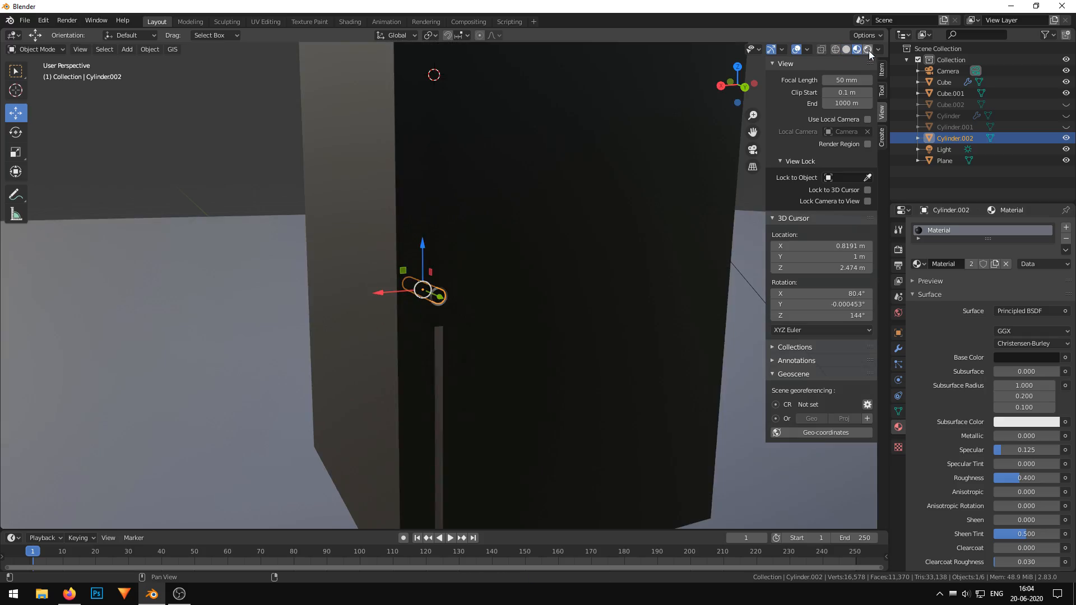
left_click(633, 270)
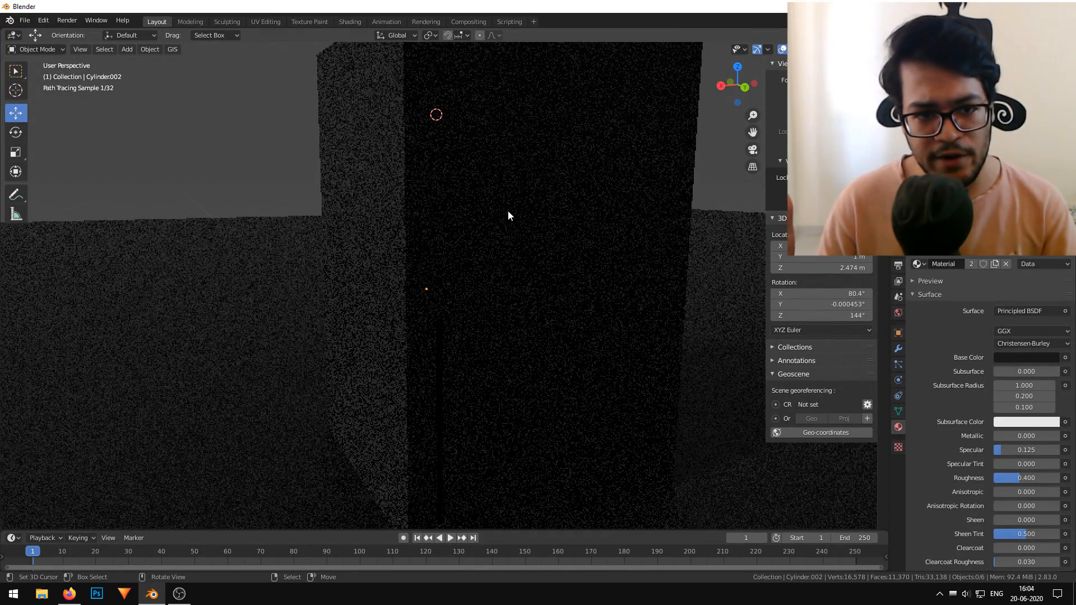
scroll(553, 294, "down", 2)
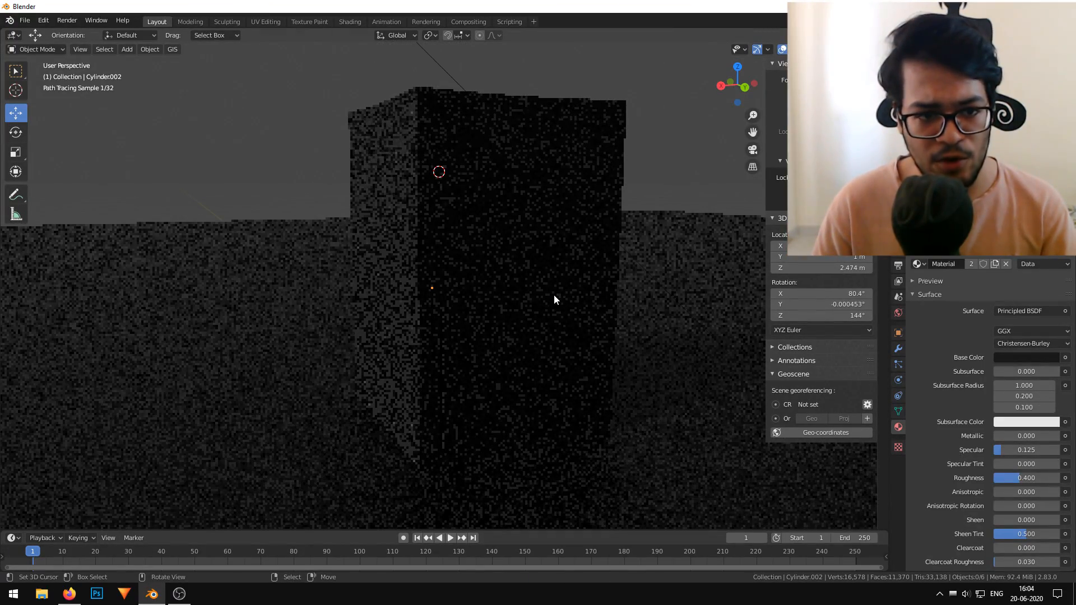
middle_click_drag(554, 295, 537, 176)
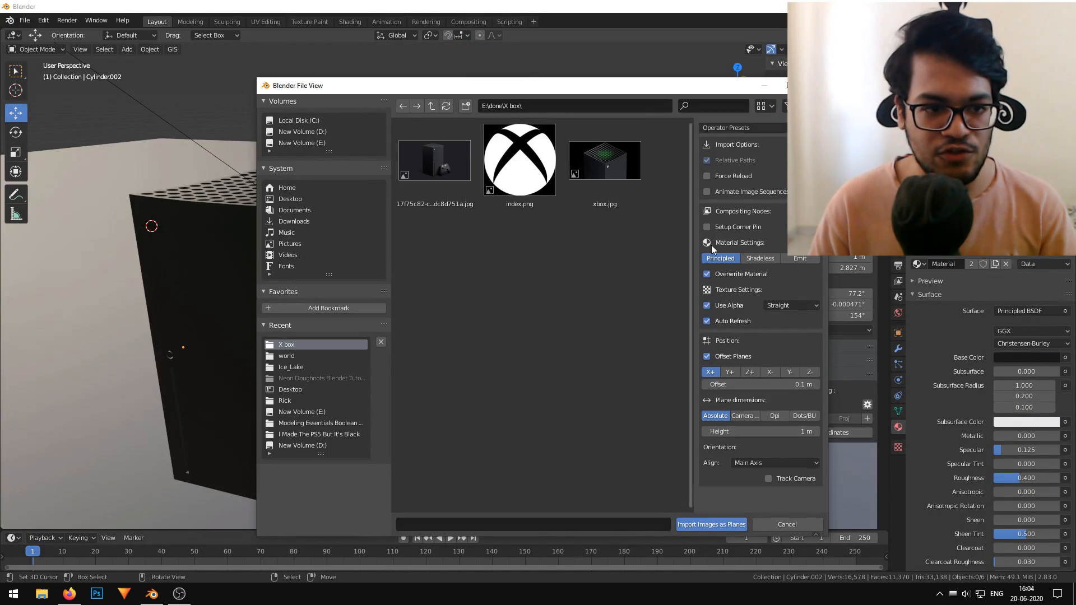
Import index.png, the Xbox logo, as an image plane with Shadeless material settings.
left_click(760, 258)
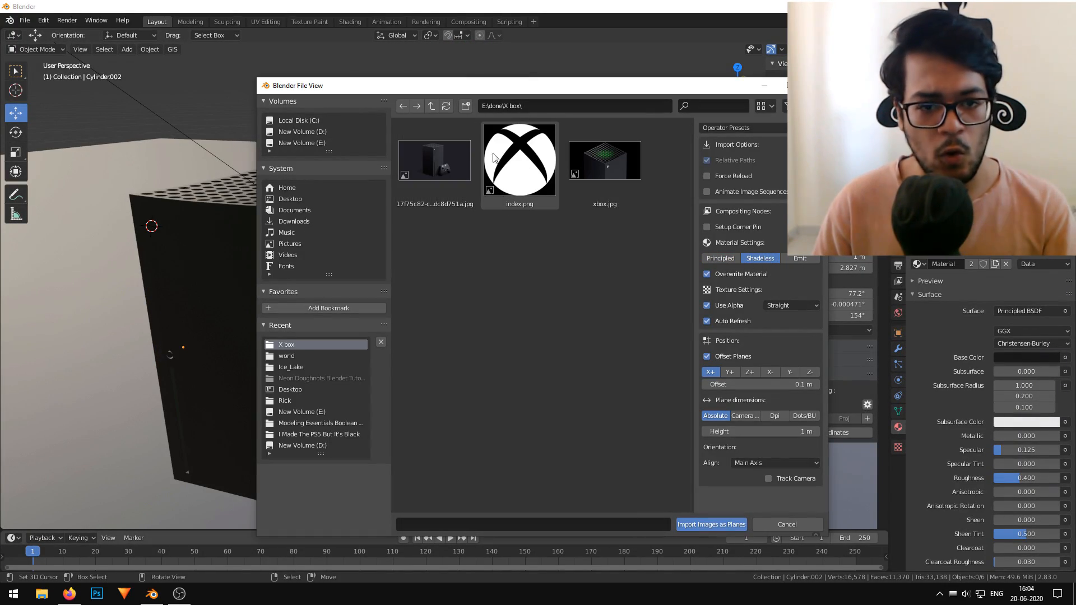
double_click(513, 162)
scroll(154, 268, "down", 2)
middle_click_drag(154, 268, 187, 264)
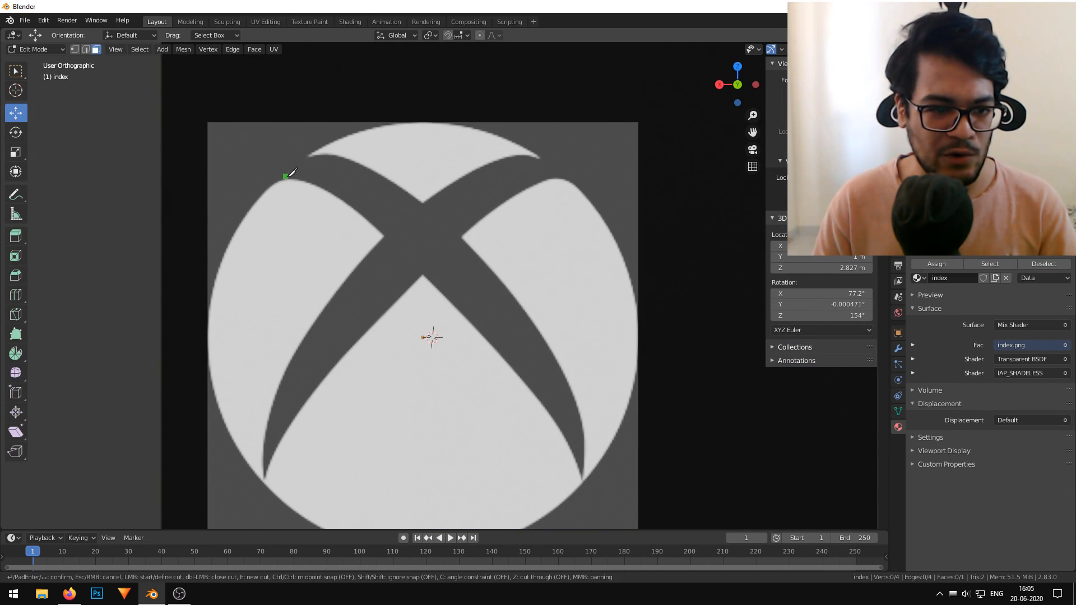
Trace the upper edge of the Xbox logo's left white segment on the image plane with the Knife tool.
left_click(287, 178)
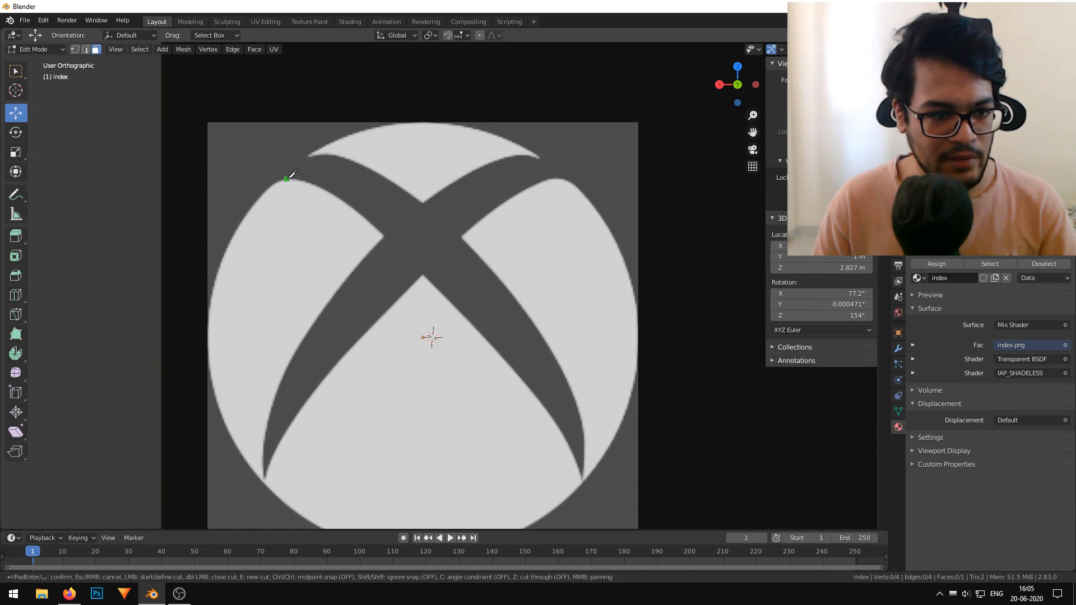
left_click(311, 181)
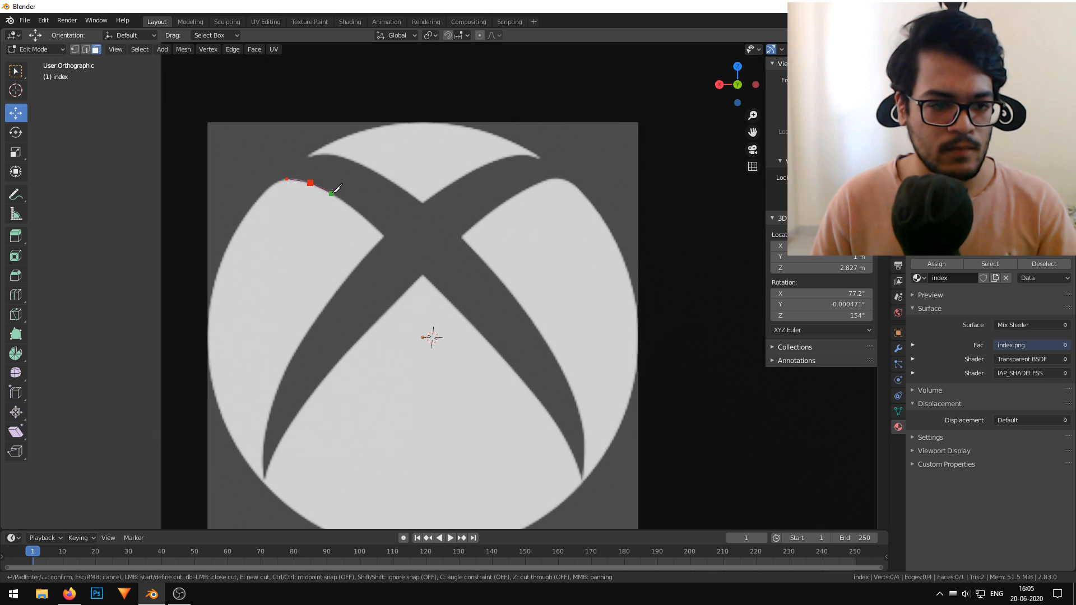
left_click(332, 193)
left_click(355, 209)
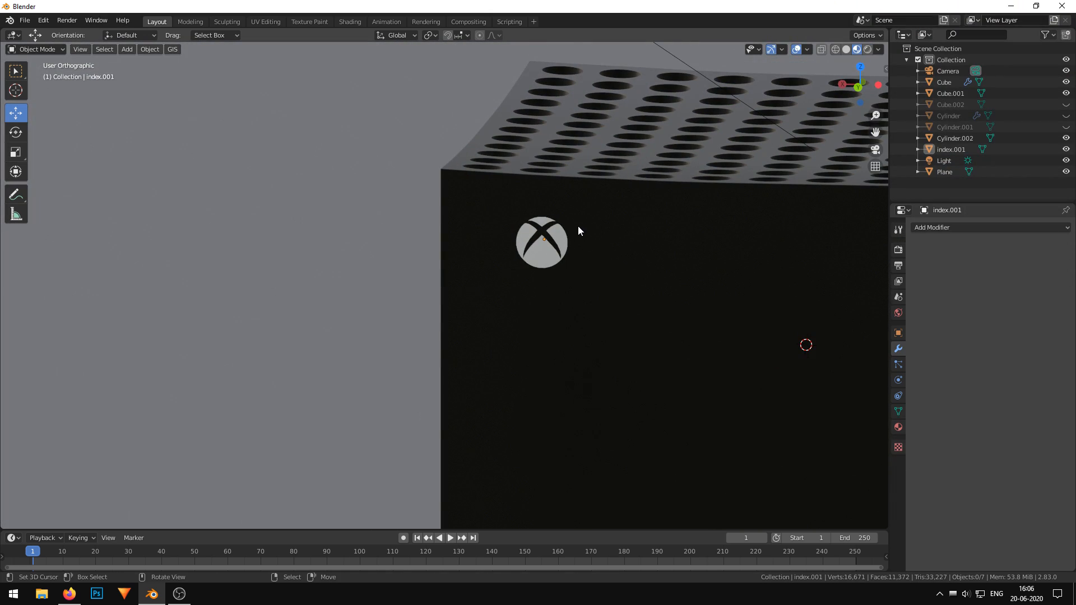
Examine how the Xbox logo mesh sits on the box's front face from axis, camera and close-up views.
left_click(561, 242)
key("KP_1")
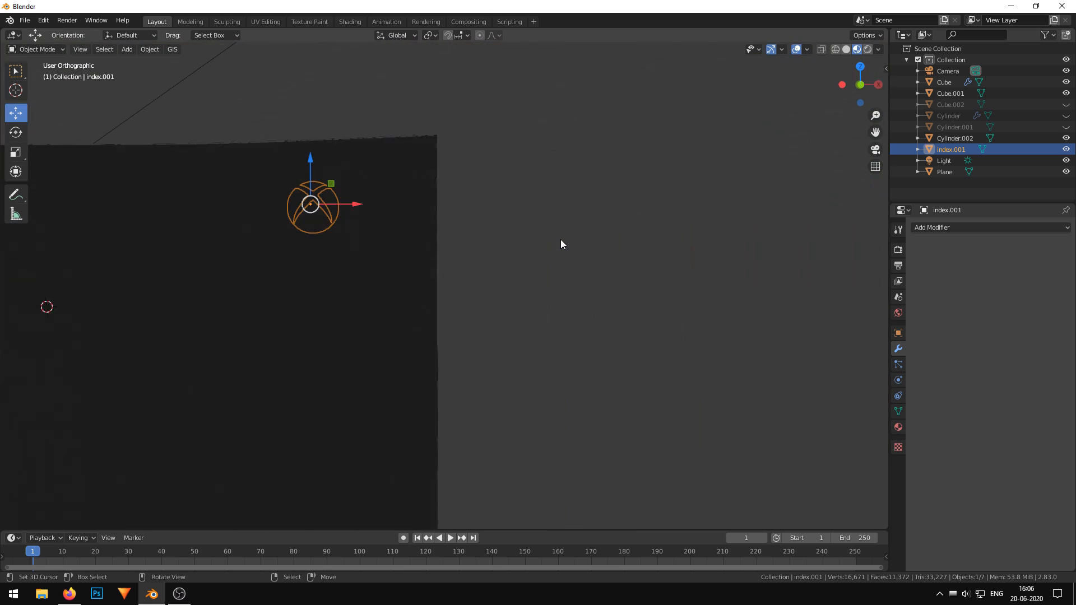
key("KP_3")
key("F3")
key("Return")
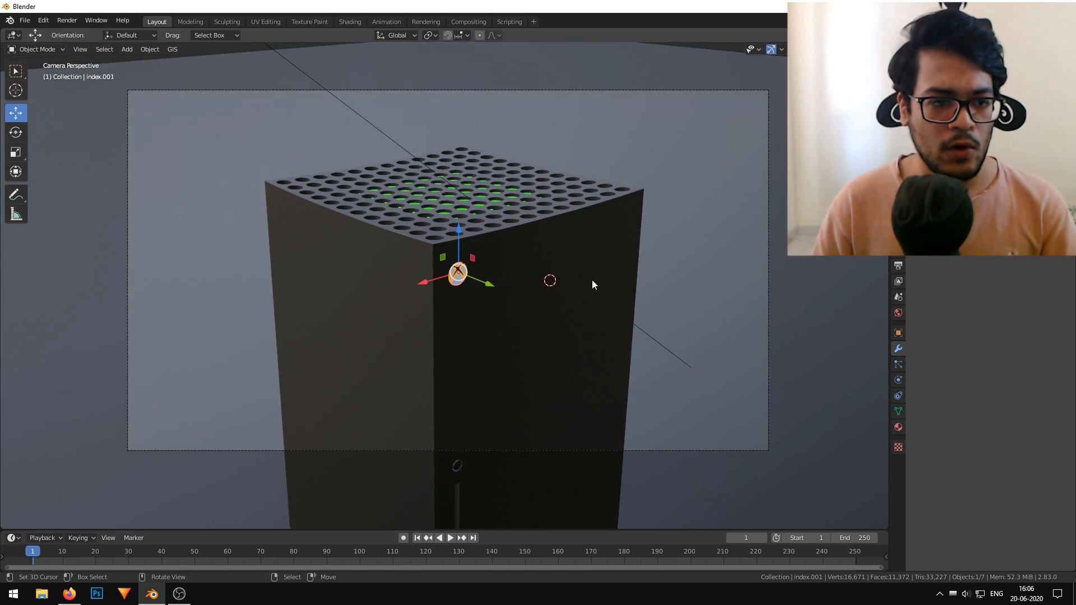
middle_click_drag(594, 284, 375, 265)
scroll(344, 274, "up", 3)
key("alt+a")
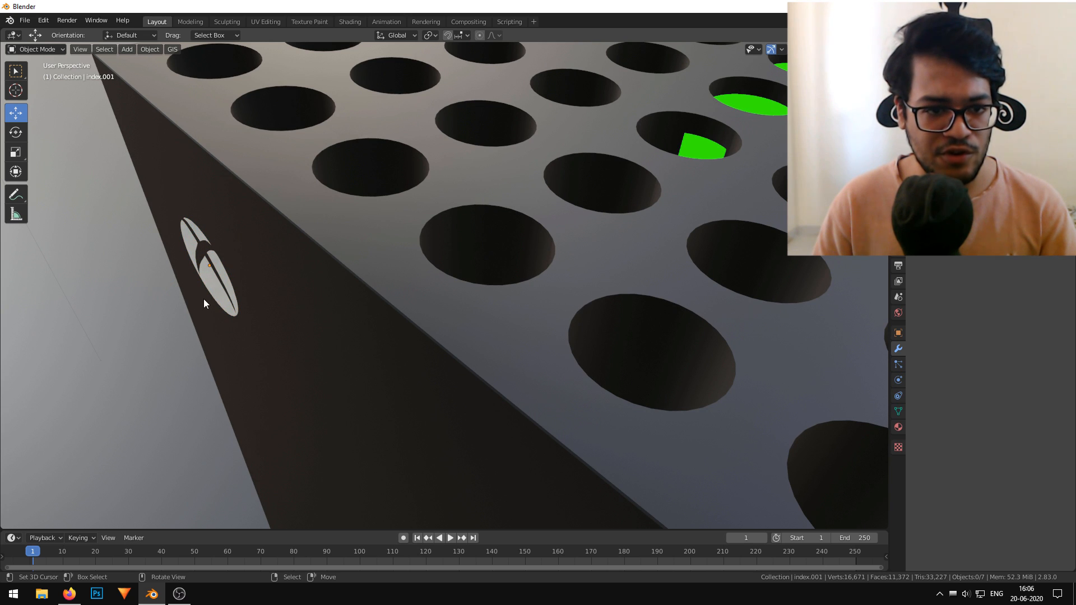
Add a Solidify modifier to the Xbox logo and set its thickness to 0.34 m.
left_click(224, 295)
left_click(990, 227)
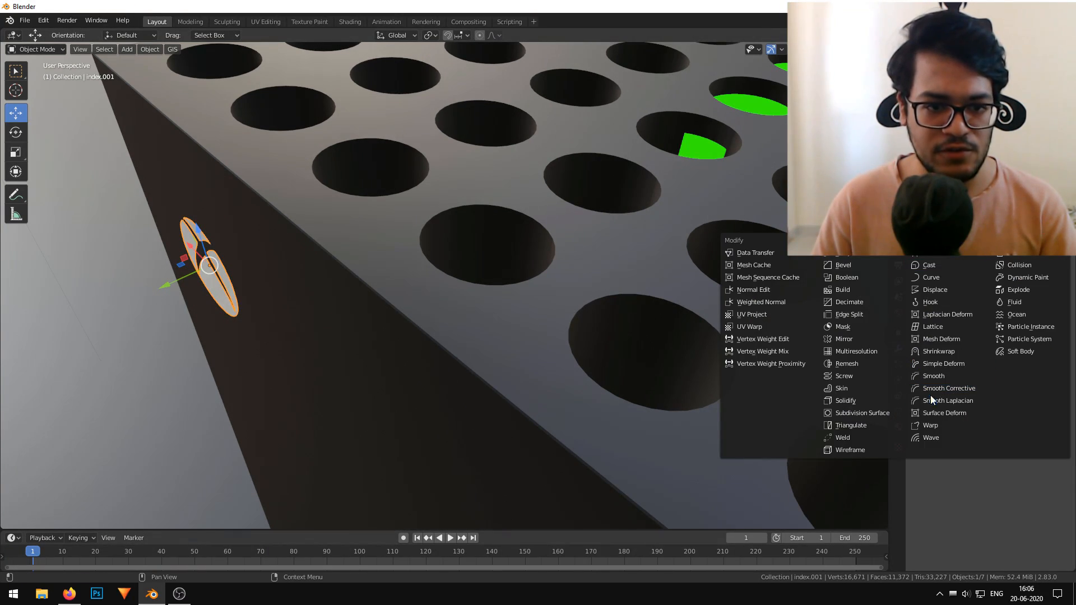
left_click(877, 402)
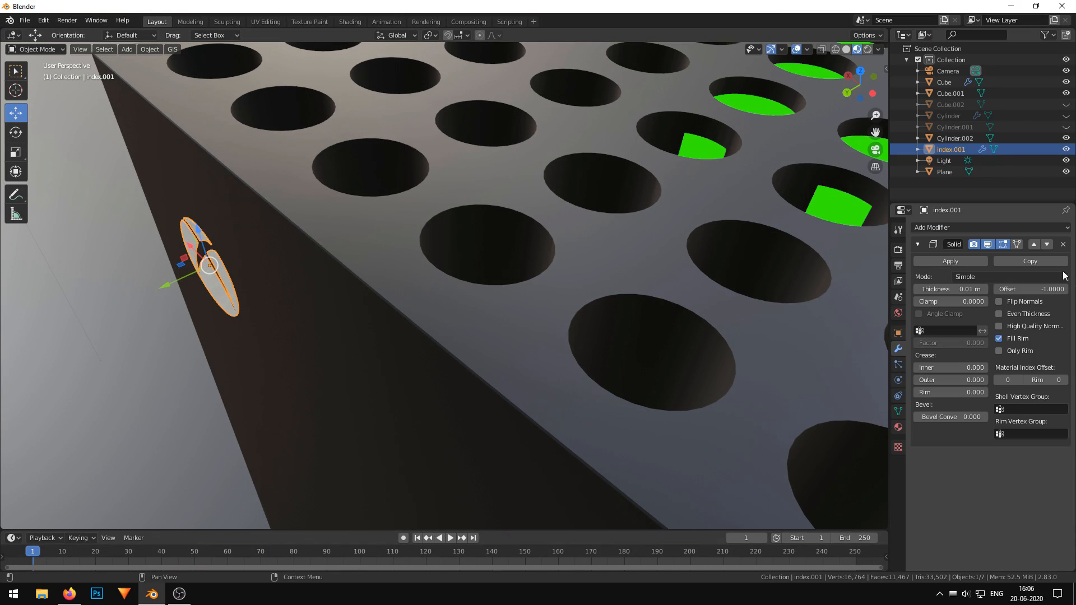
left_click_drag(953, 289, 888, 289)
middle_click_drag(552, 227, 676, 191)
left_click_drag(978, 289, 1009, 289)
left_click(630, 256)
Nudge the thickened logo slightly against the front face, return to the camera view and select all objects.
left_click(546, 254)
left_click_drag(546, 267, 547, 264)
key("alt+a")
scroll(683, 261, "down", 7)
key("KP_0")
key("a")
key("a")
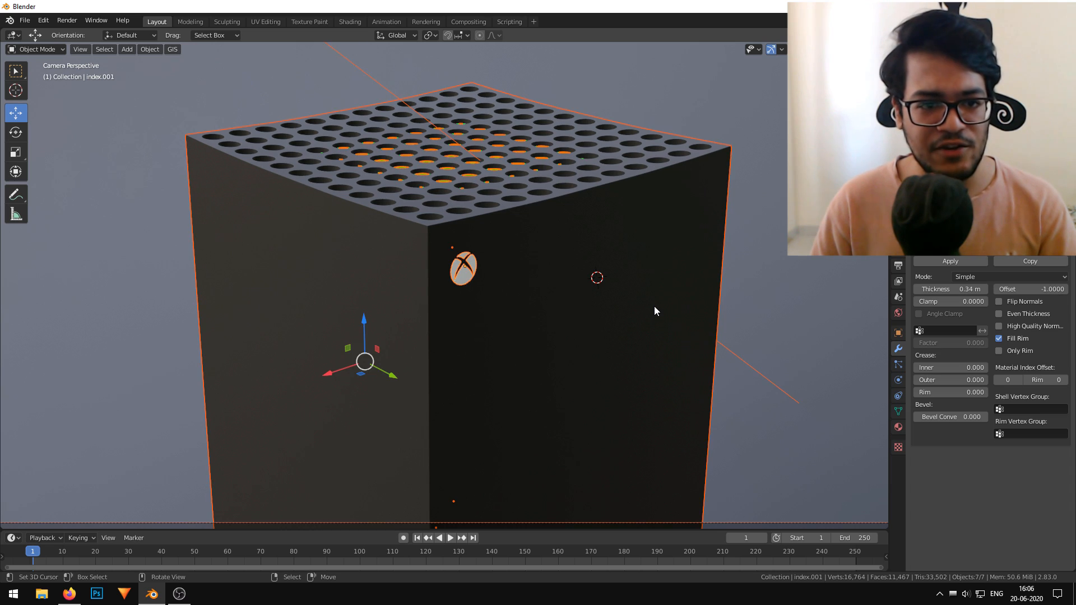
Frame the whole camera view of the console and switch the viewport to rendered shading to preview it.
scroll(635, 291, "down", 4)
scroll(639, 334, "up", 2)
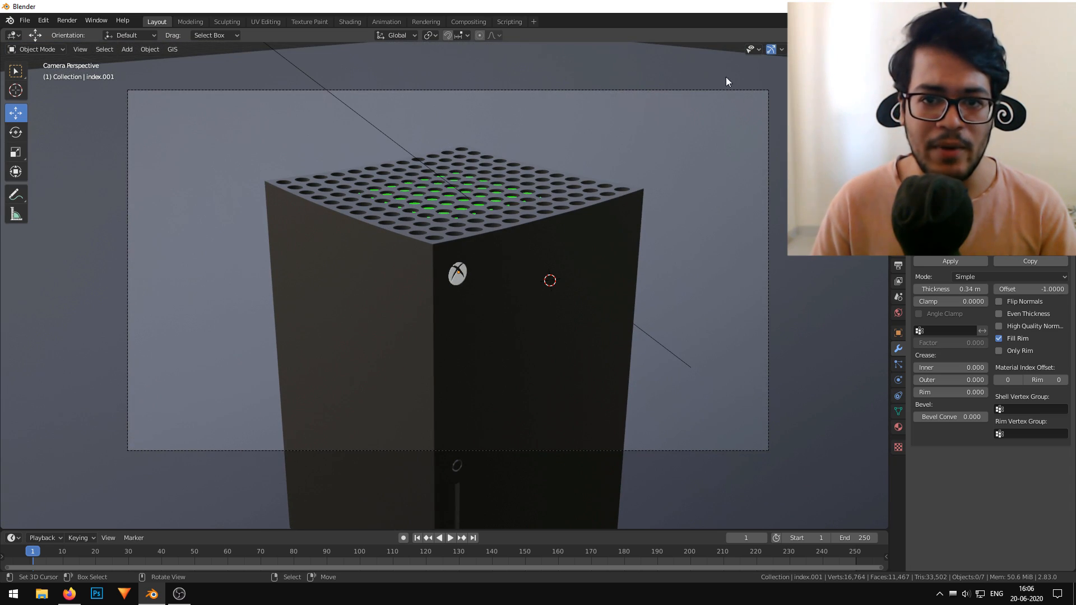
left_click(871, 49)
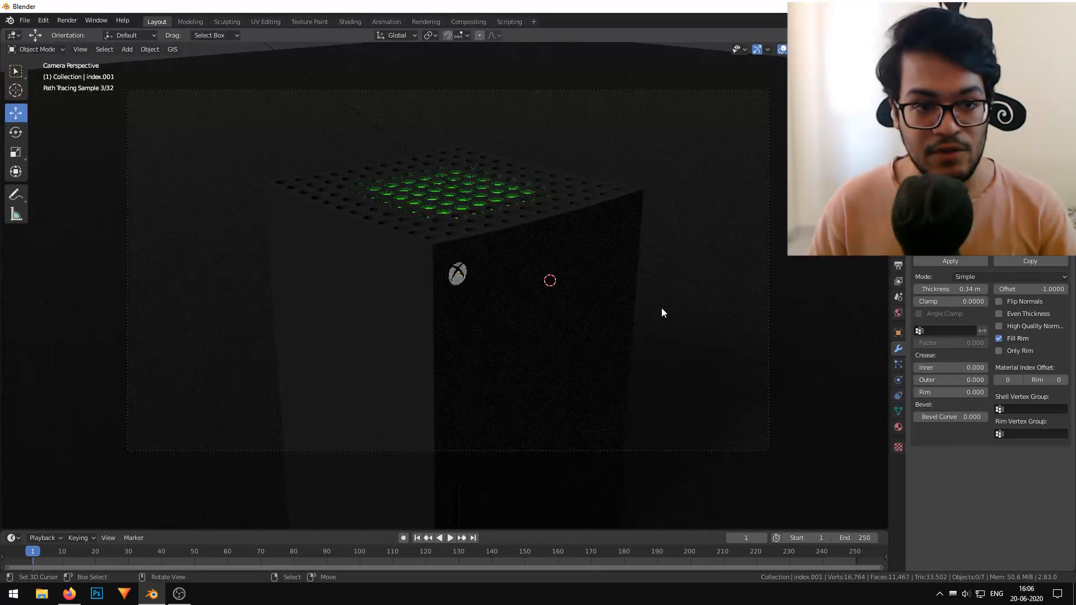